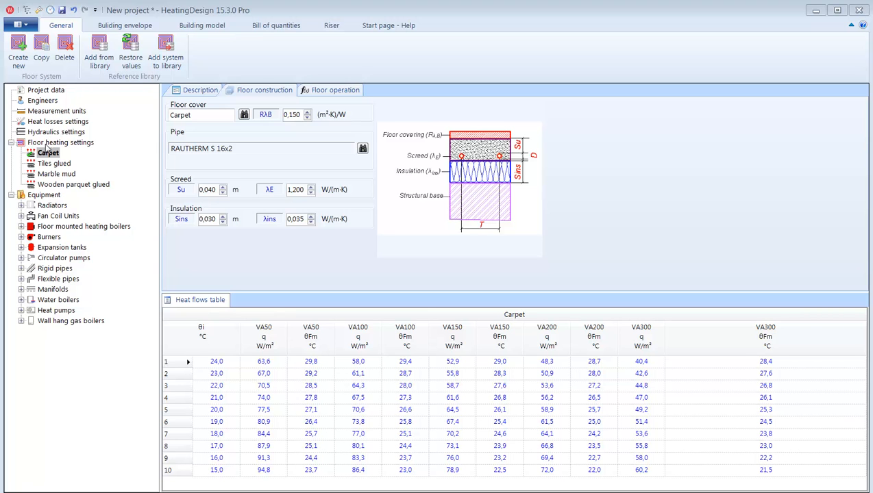
Assign the RAUTHERM S 16x2 pipe from the REHAU RAUTHERM models to the Carpet floor heating system
{"action": "left_click", "coordinate": [49, 164]}
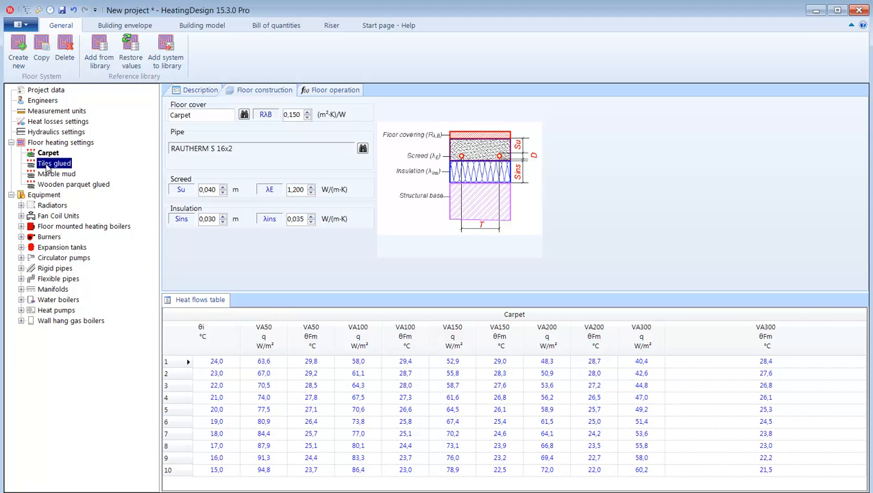
{"action": "left_click", "coordinate": [48, 155]}
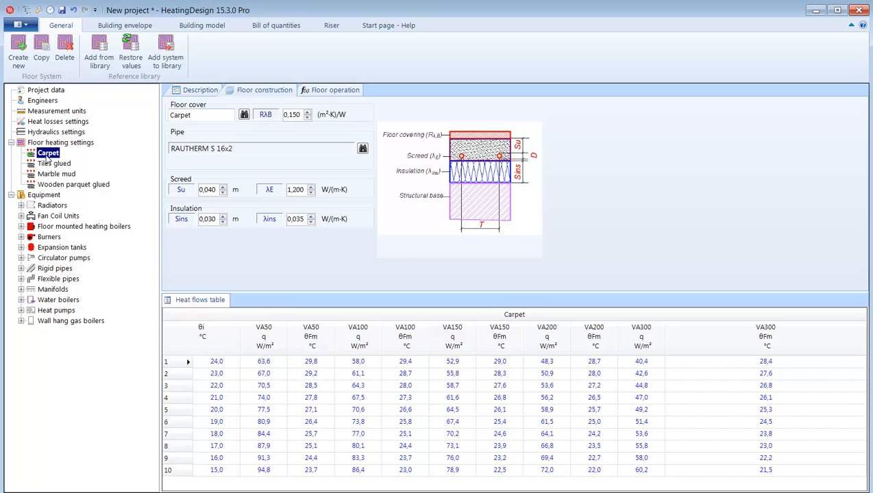
{"action": "left_click", "coordinate": [217, 114]}
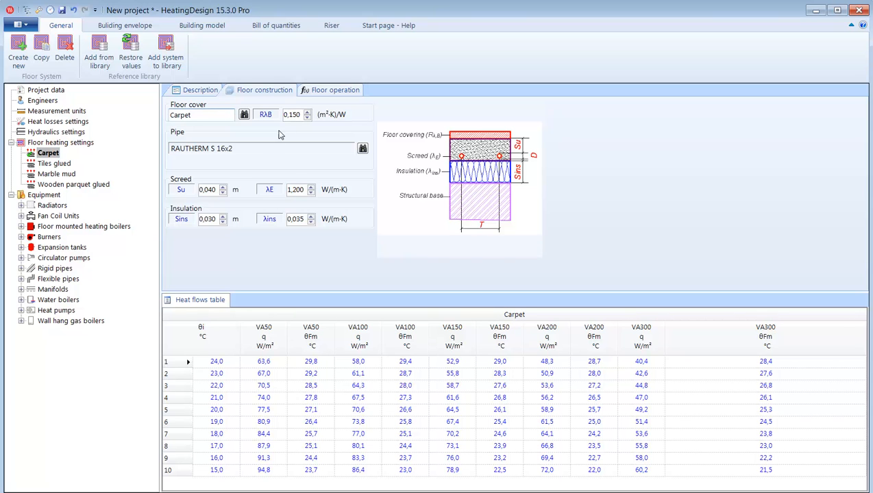
{"action": "left_click", "coordinate": [362, 149]}
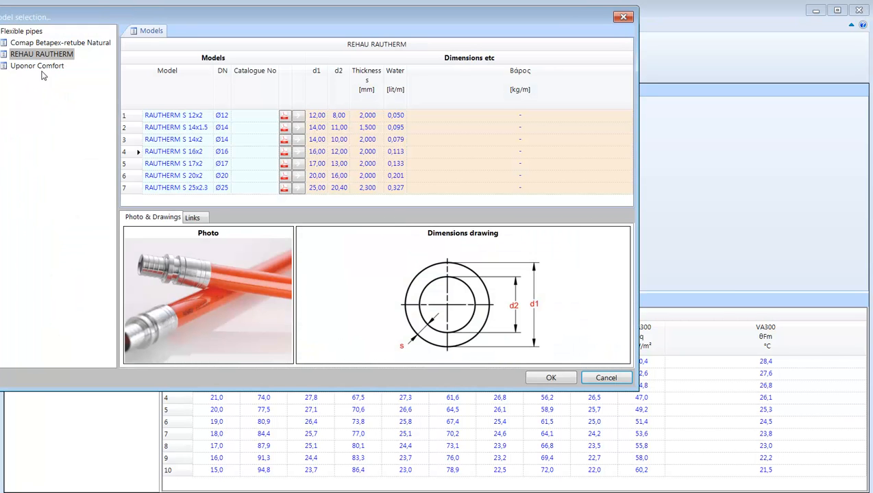
{"action": "left_click", "coordinate": [194, 152]}
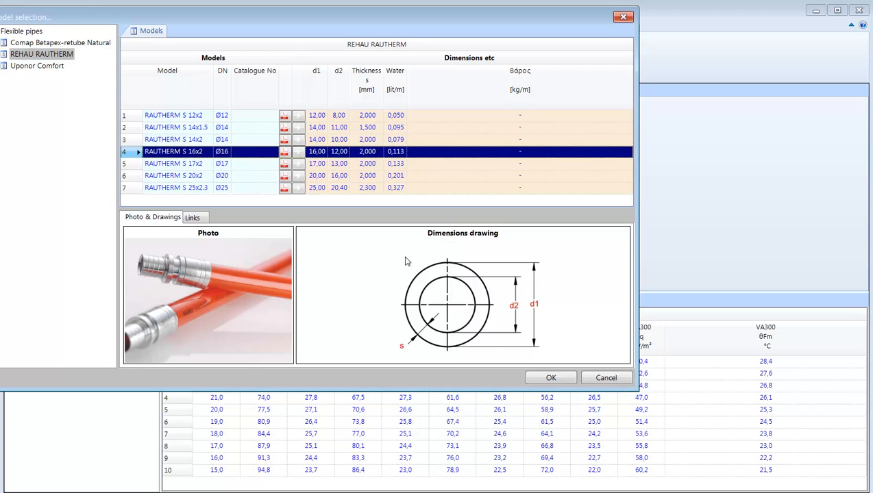
{"action": "left_click", "coordinate": [553, 376]}
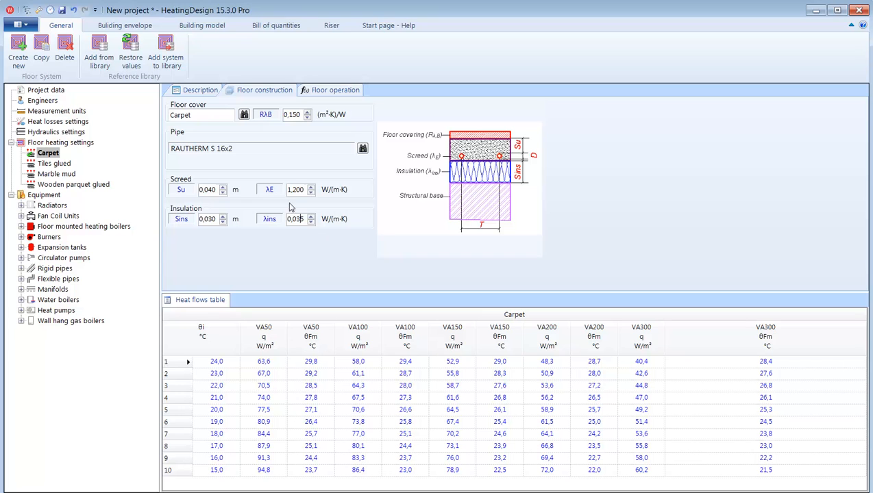
Review the available floor cover materials and their thermal resistances for the Carpet system
{"action": "left_click", "coordinate": [244, 115]}
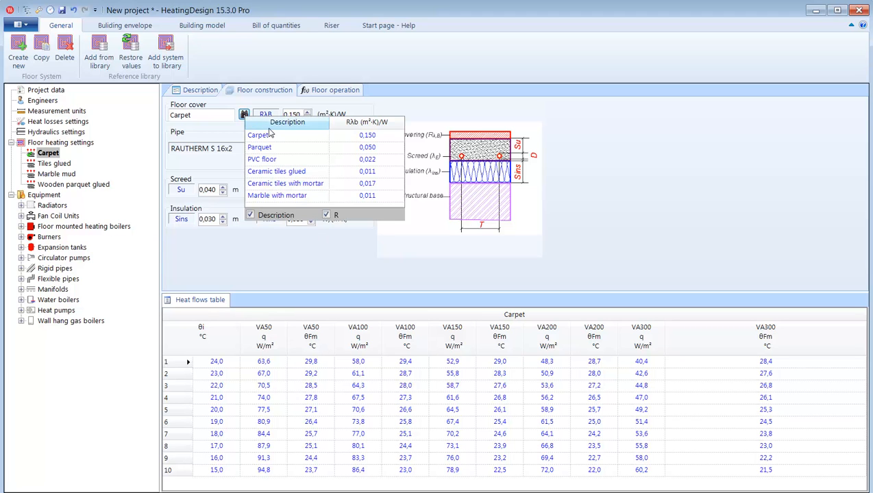
{"action": "left_click", "coordinate": [370, 138]}
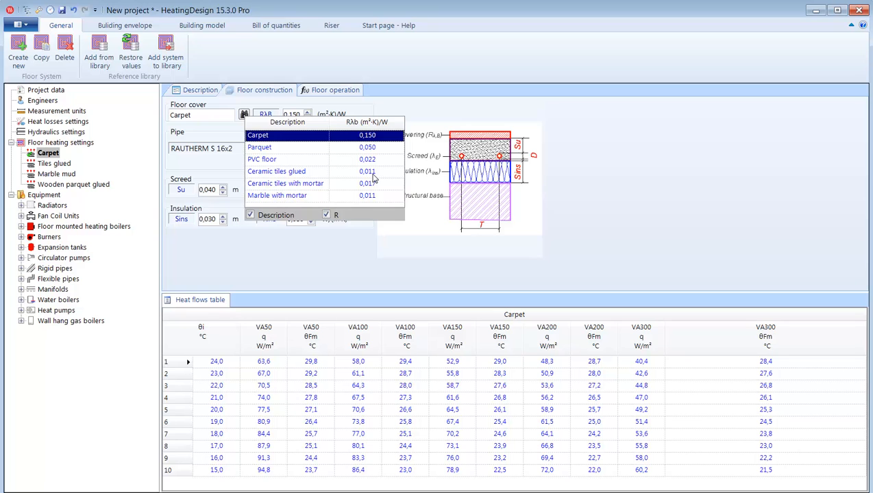
{"action": "left_click", "coordinate": [373, 173]}
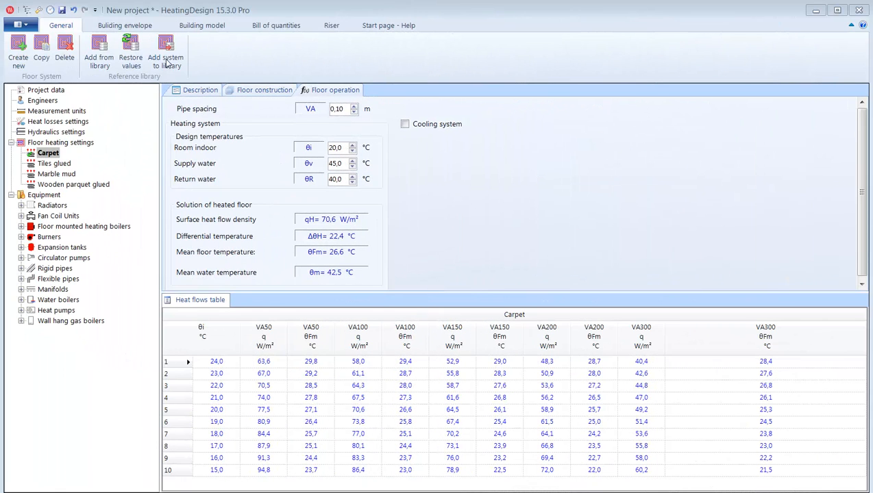
Go to the building model's ground floor plan and set the grid step to 50cm
{"action": "left_click", "coordinate": [198, 28]}
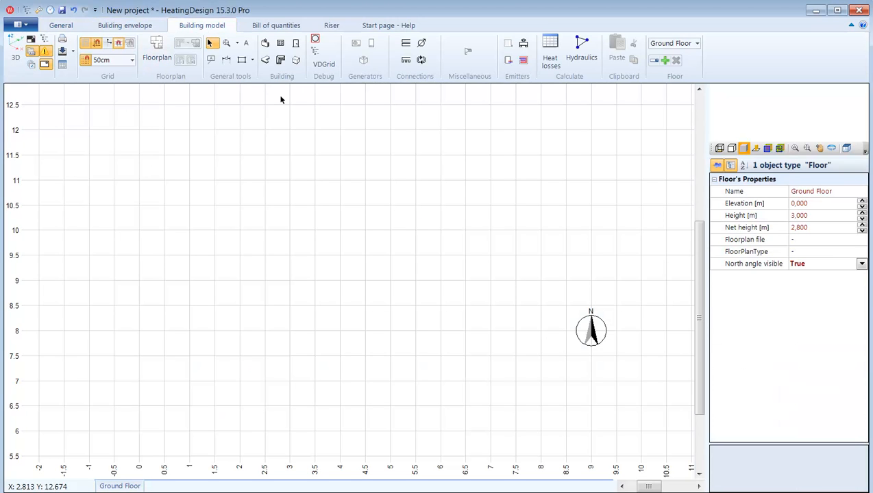
{"action": "left_click", "coordinate": [106, 61]}
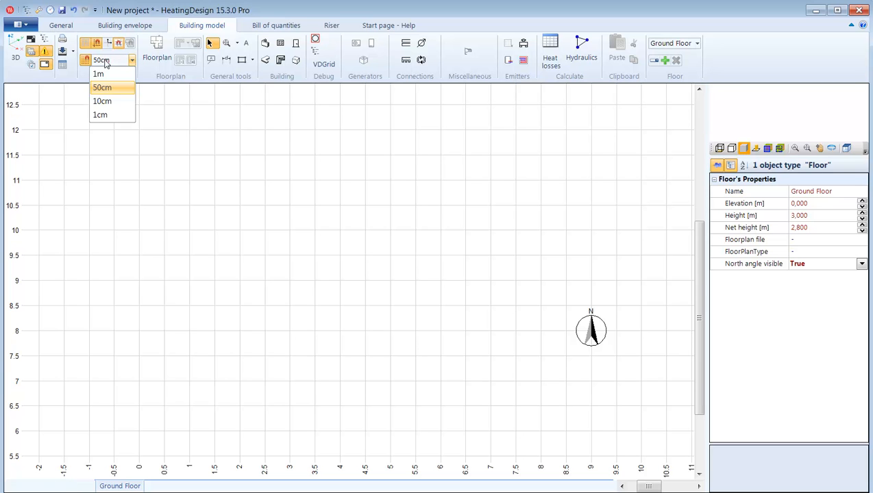
{"action": "left_click", "coordinate": [108, 87]}
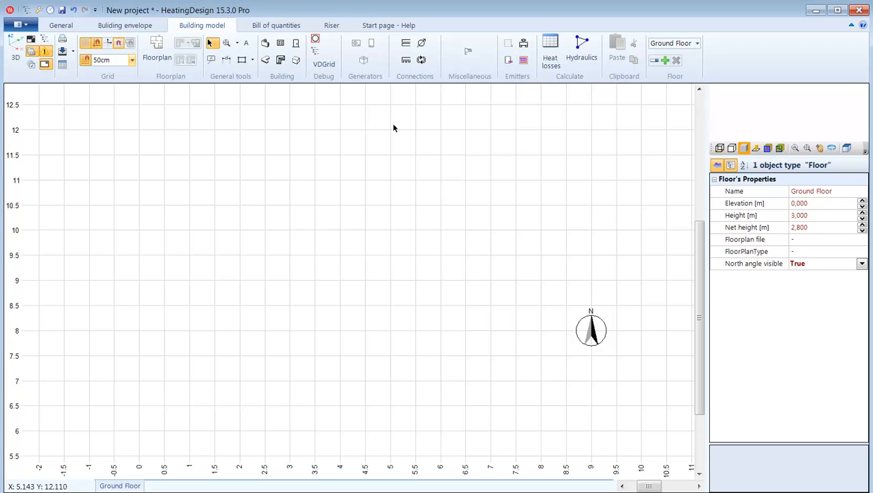
Draw a rectangular counter flow underfloor circuit 3.5 m by 3 m from (3, 12) to (6.5, 9), with its pipe connections at the starting corner
{"action": "left_click", "coordinate": [524, 63]}
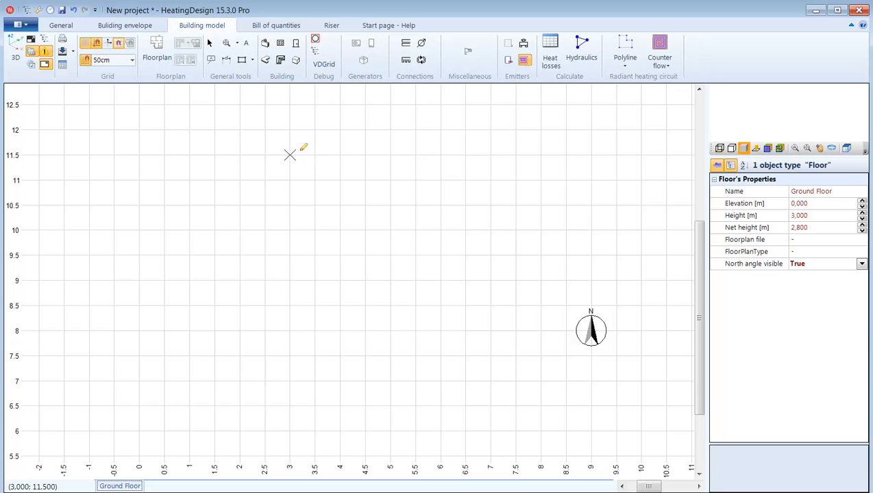
{"action": "left_click", "coordinate": [291, 130]}
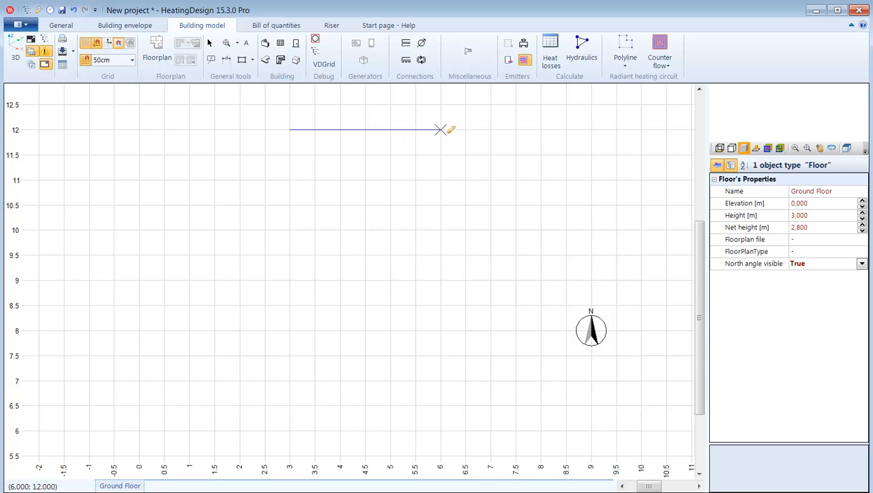
{"action": "left_click", "coordinate": [465, 129]}
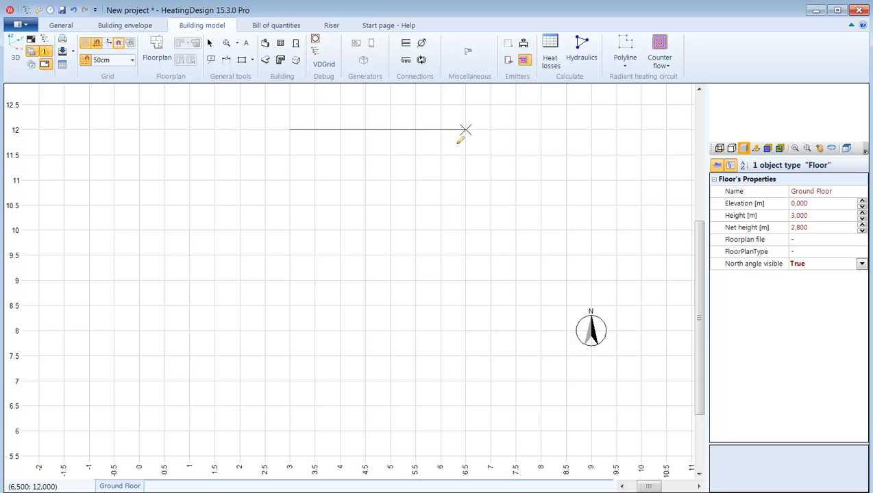
{"action": "left_click", "coordinate": [465, 280]}
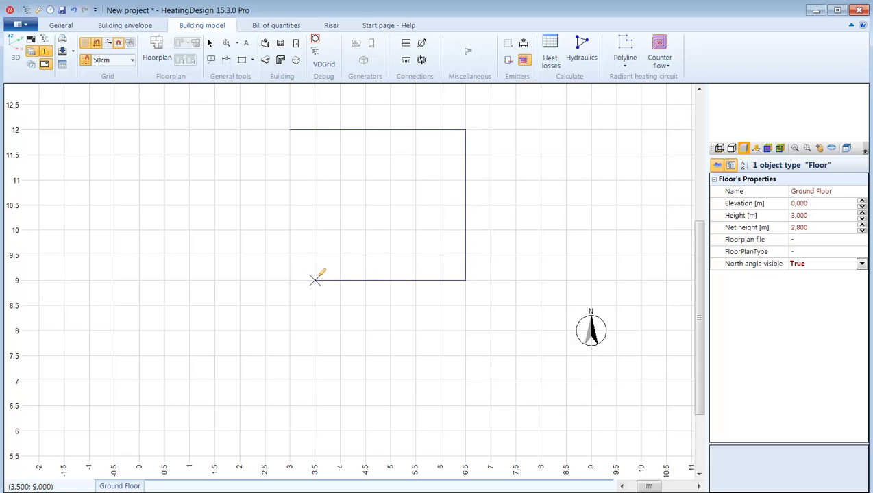
{"action": "left_click", "coordinate": [290, 281]}
{"action": "left_click", "coordinate": [290, 130]}
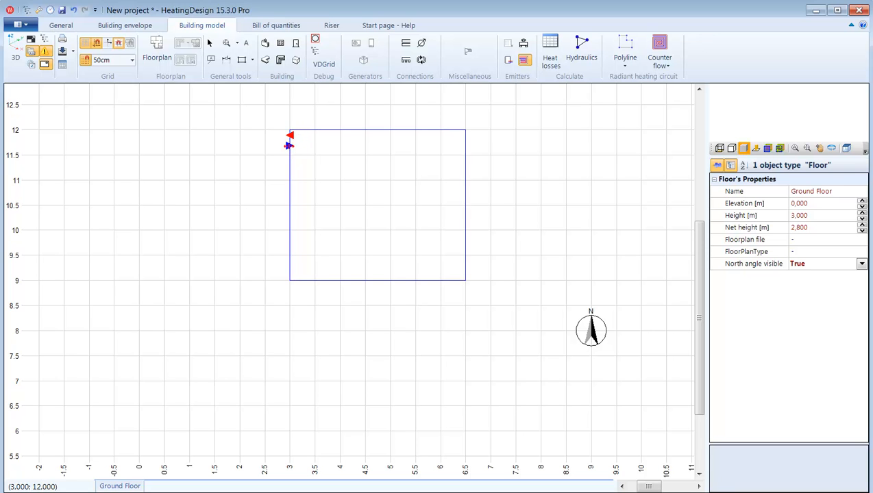
{"action": "left_click", "coordinate": [288, 146]}
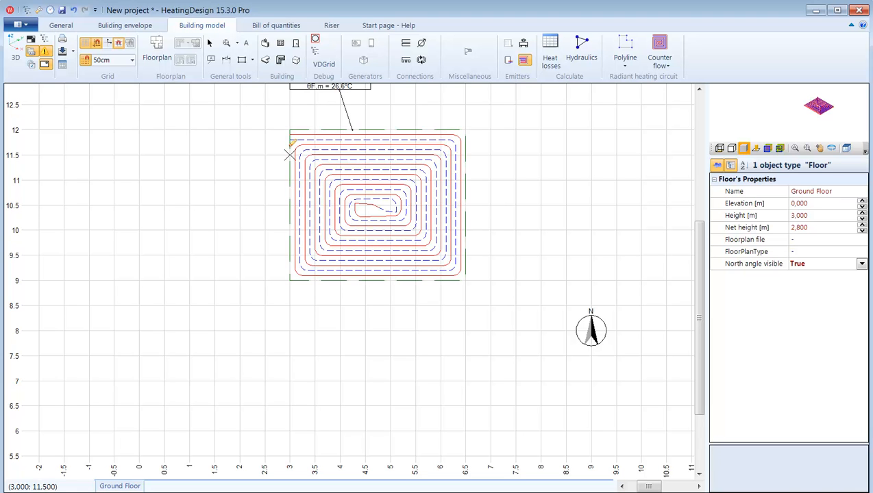
{"action": "left_click", "coordinate": [211, 44]}
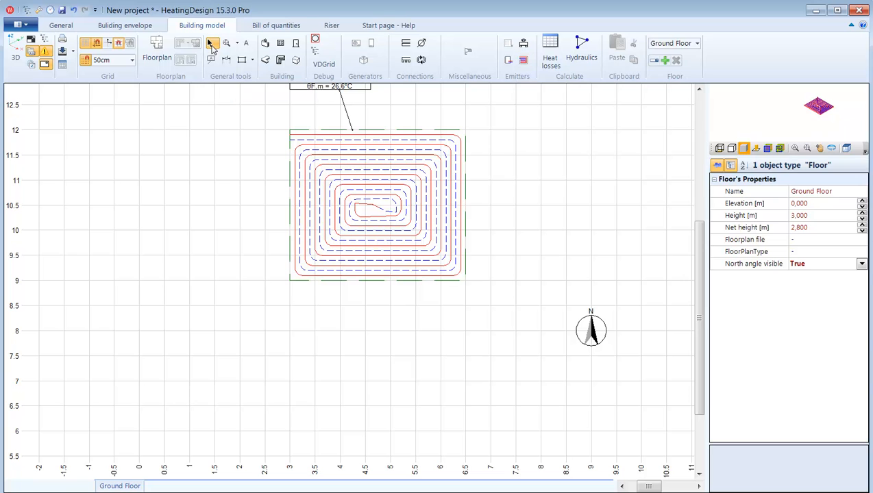
Widen the properties area for the underfloor circuit and move its label beside the right edge of the loop
{"action": "left_click", "coordinate": [347, 167]}
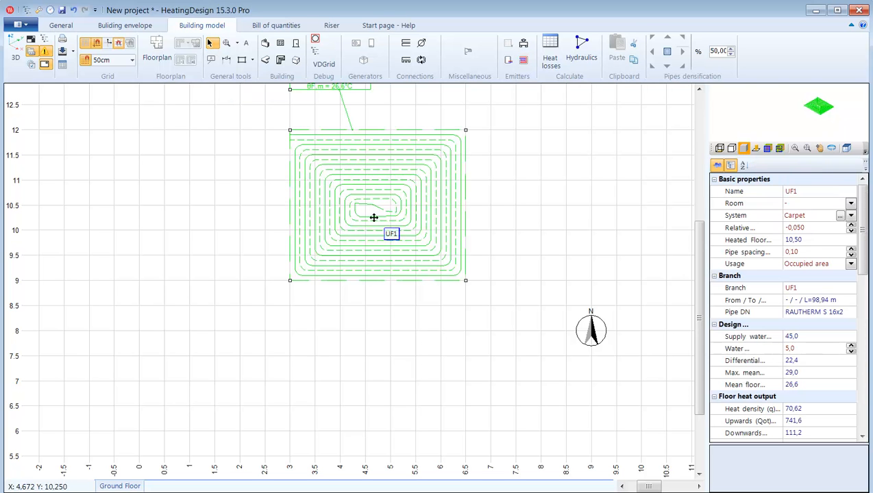
{"action": "left_click_drag", "start_coordinate": [708, 262], "coordinate": [610, 276]}
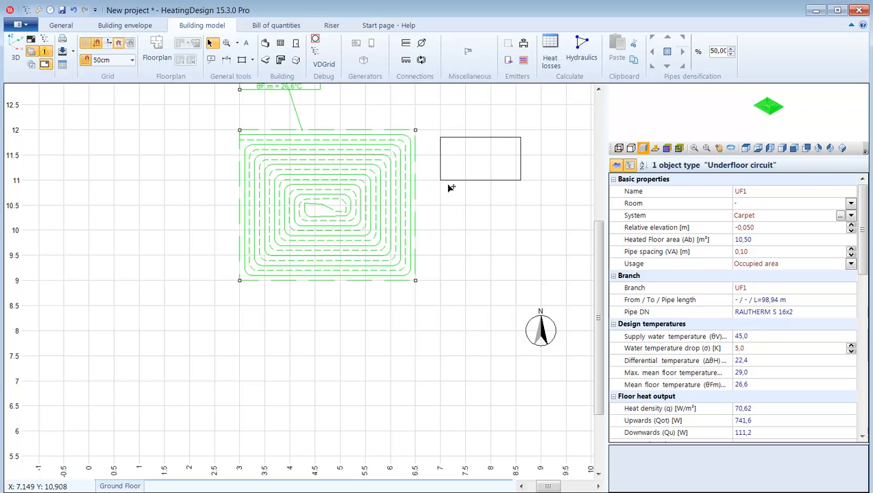
{"action": "left_click", "coordinate": [467, 218]}
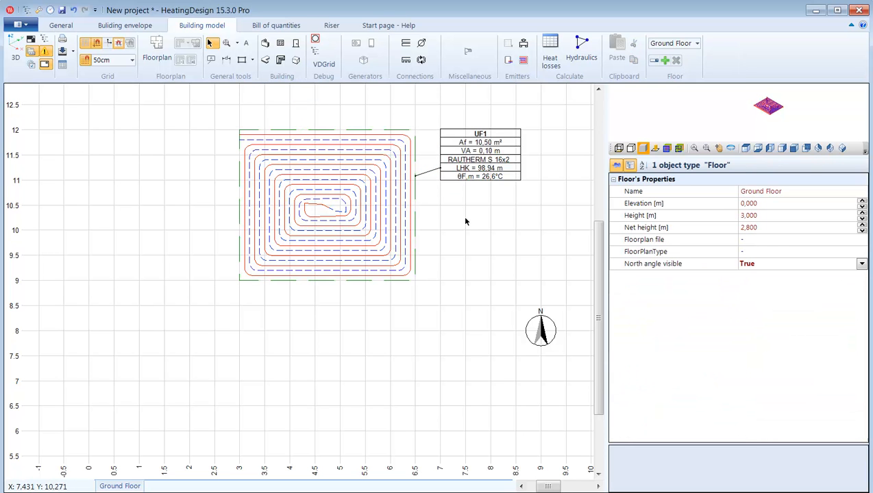
Examine the underfloor circuit's system, heated floor area, pipe length and pipe spacing
{"action": "left_click", "coordinate": [364, 231]}
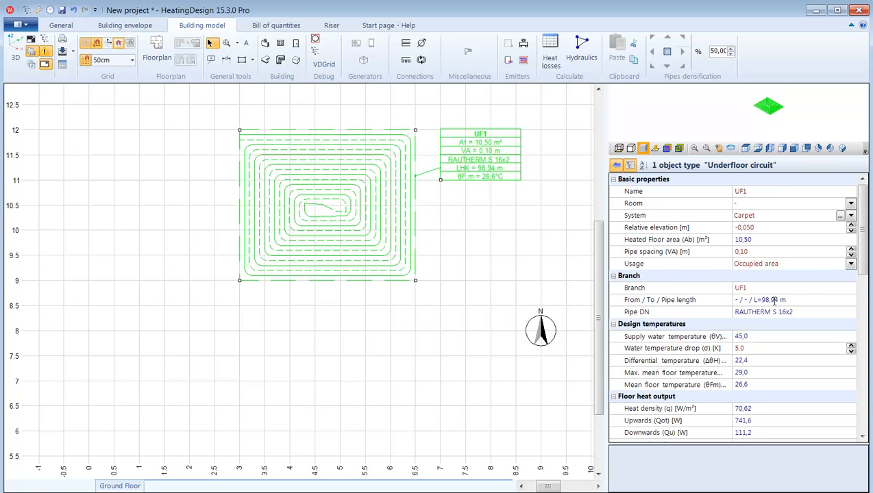
{"action": "left_click", "coordinate": [774, 217]}
{"action": "left_click", "coordinate": [774, 218]}
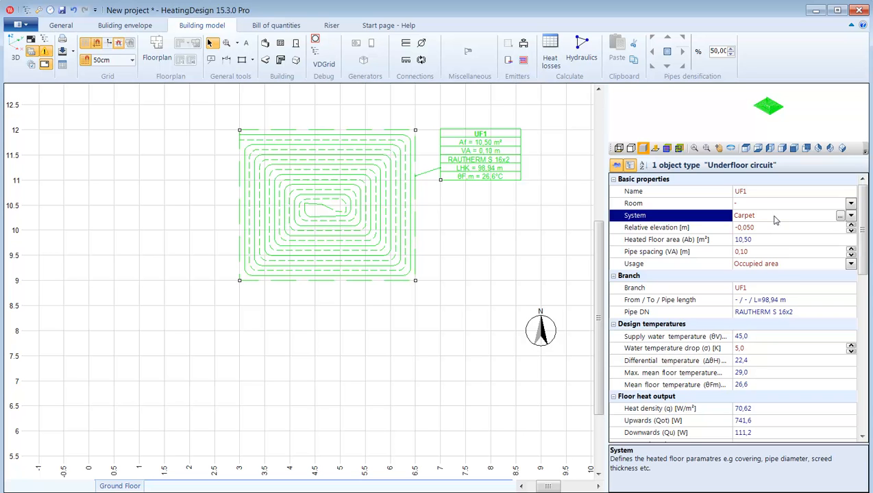
{"action": "left_click", "coordinate": [779, 239]}
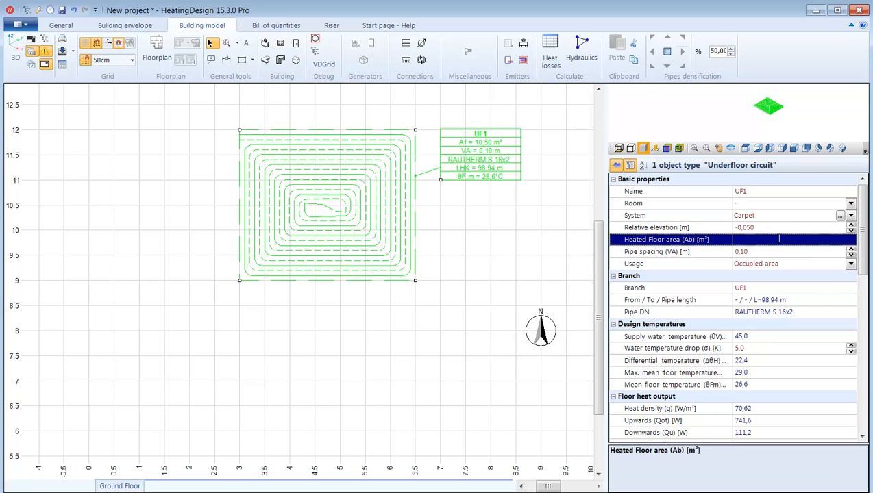
{"action": "left_click", "coordinate": [800, 299]}
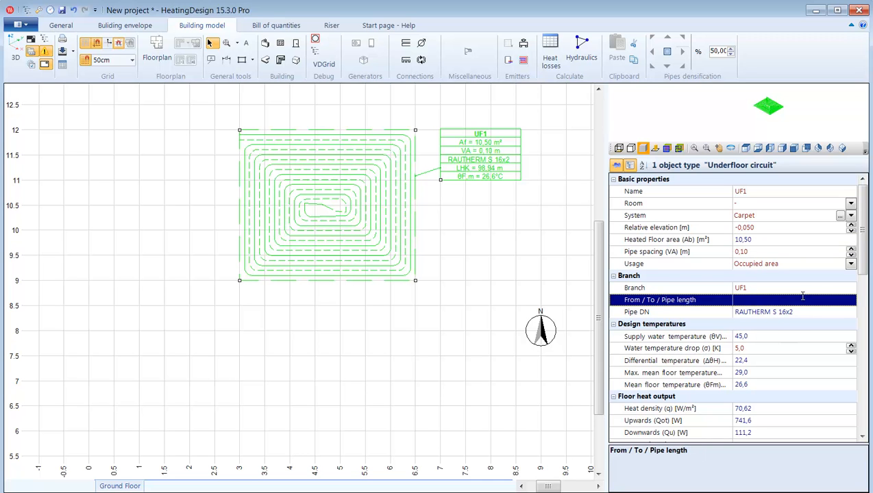
{"action": "left_click", "coordinate": [776, 249]}
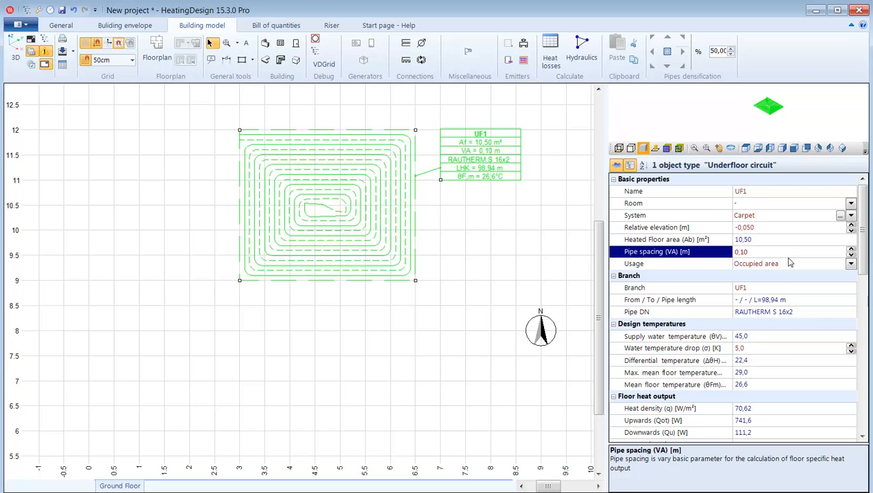
Set the circuit's system to Tiles glued and its usage to Peripheral area
{"action": "left_click", "coordinate": [769, 216]}
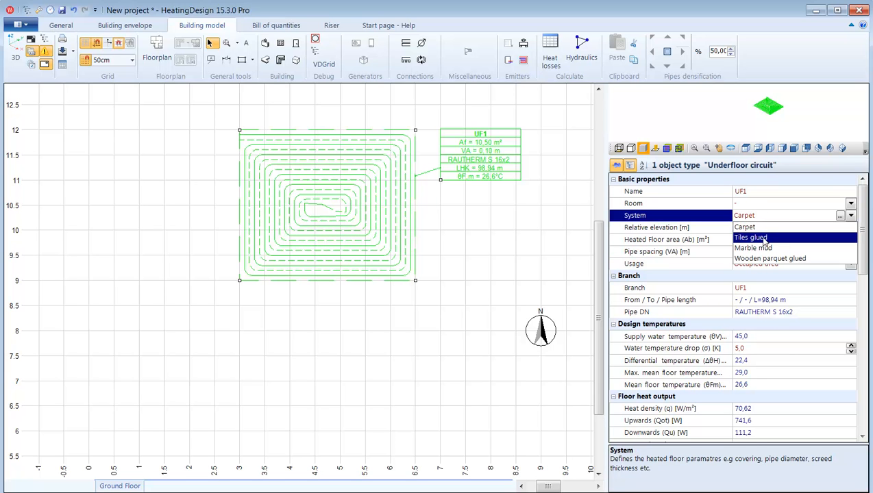
{"action": "left_click", "coordinate": [763, 239]}
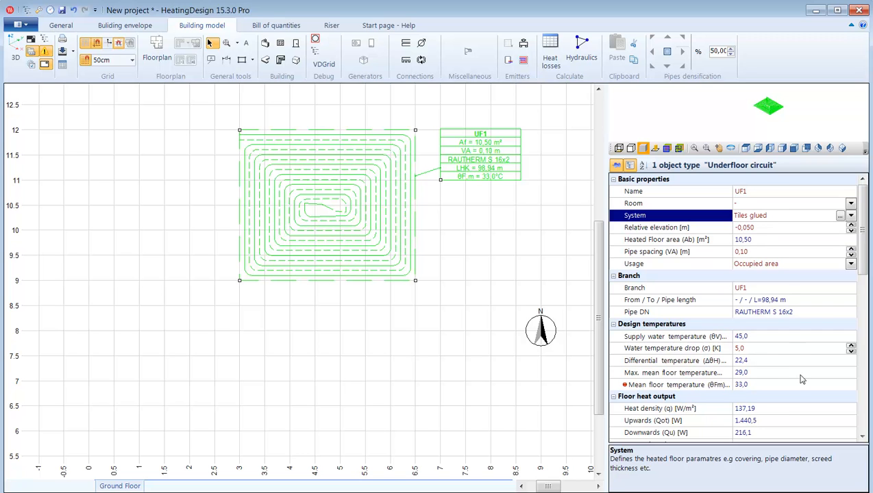
{"action": "left_click", "coordinate": [779, 409]}
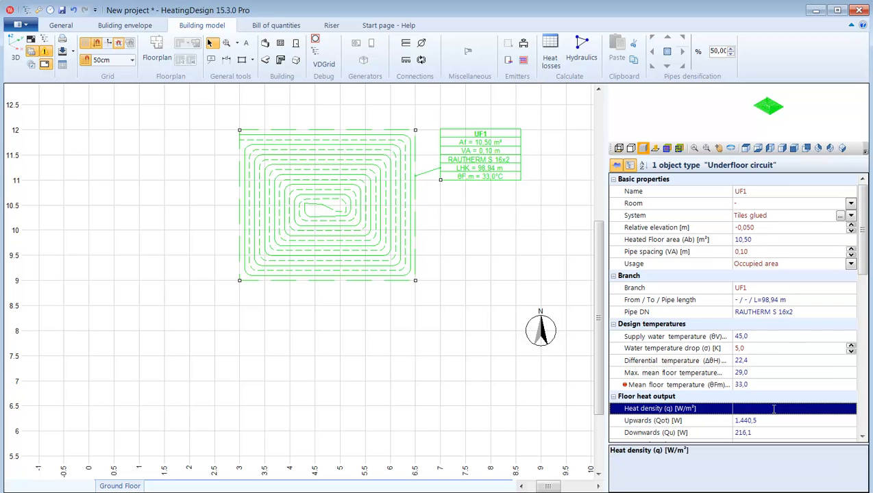
{"action": "left_click", "coordinate": [796, 265]}
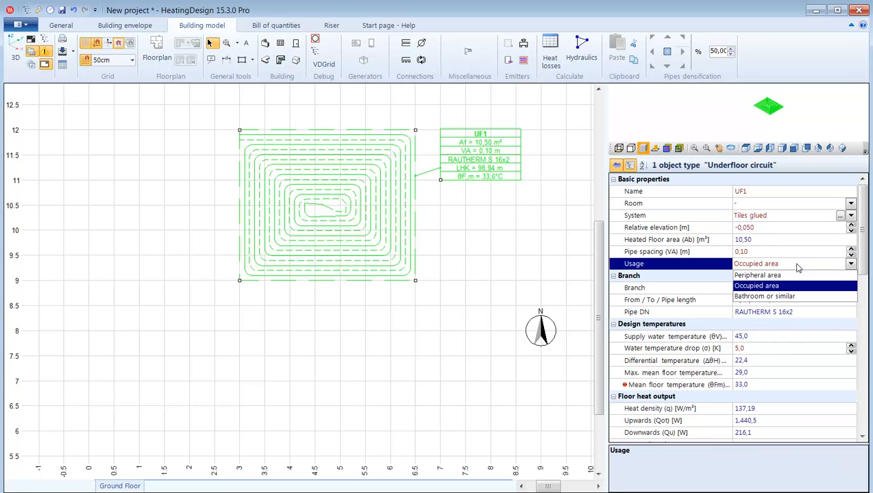
{"action": "left_click", "coordinate": [771, 276]}
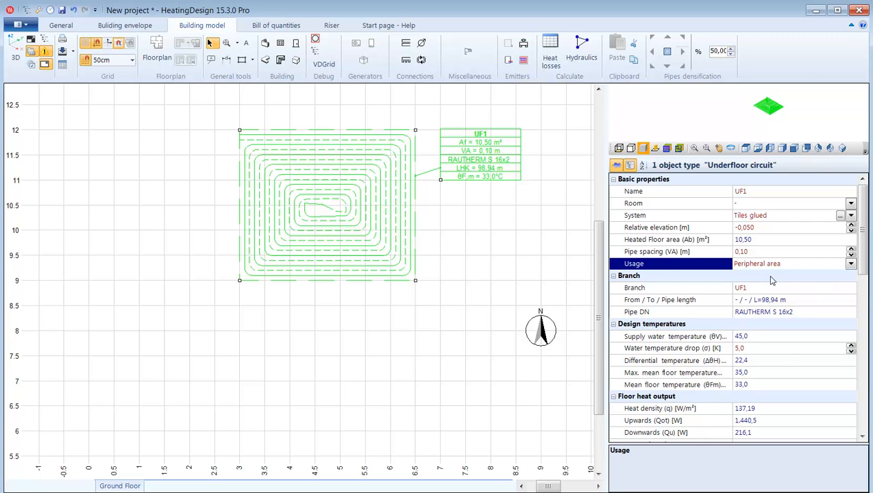
Try pipe spacings of 0.15 m and 0.05 m for underfloor circuit UF1
{"action": "left_click", "coordinate": [770, 374]}
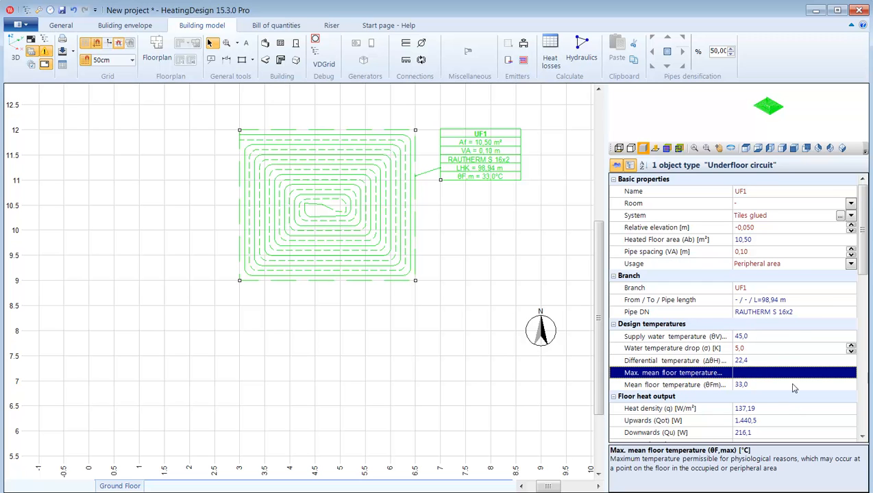
{"action": "left_click", "coordinate": [796, 299]}
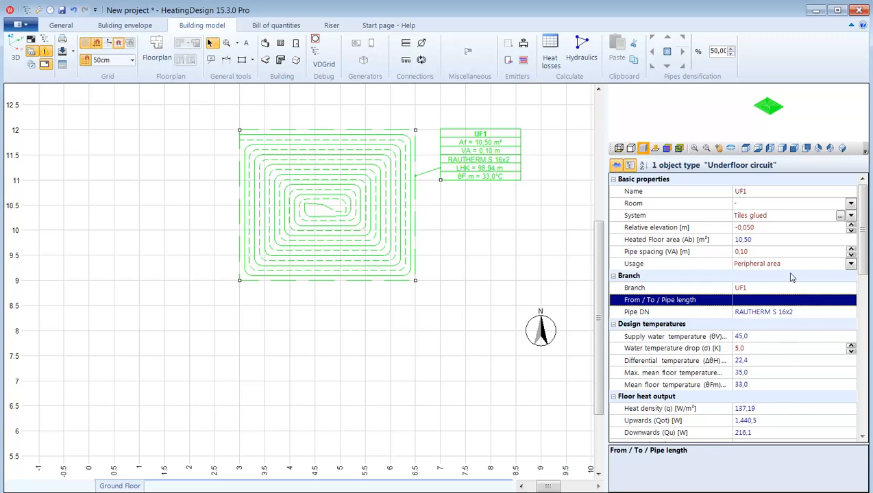
{"action": "left_click", "coordinate": [785, 251]}
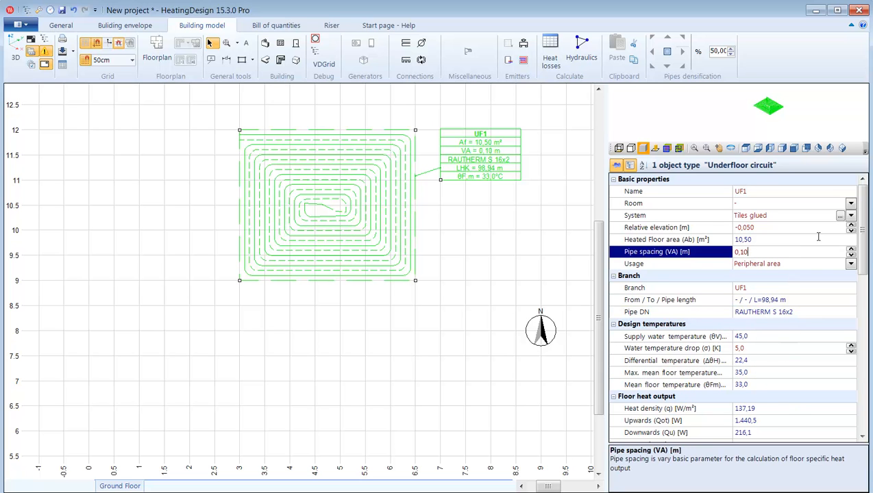
{"action": "left_click", "coordinate": [851, 250]}
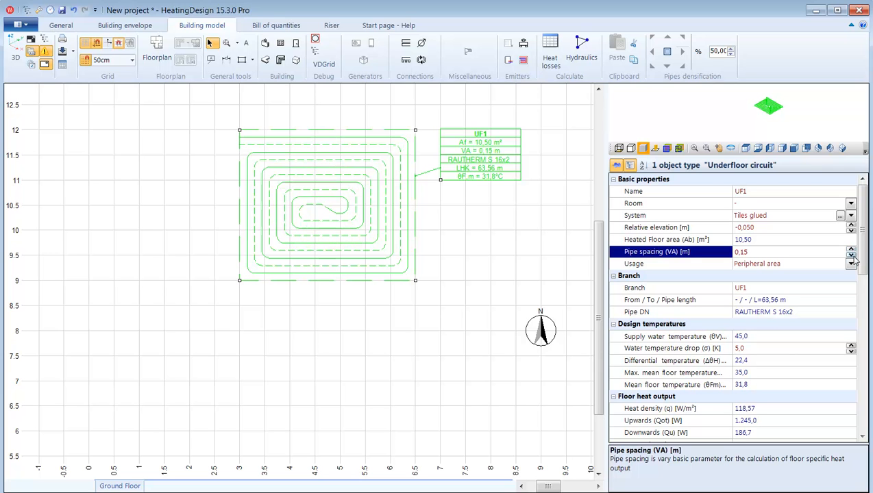
{"action": "left_click", "coordinate": [850, 256]}
{"action": "left_click", "coordinate": [851, 255]}
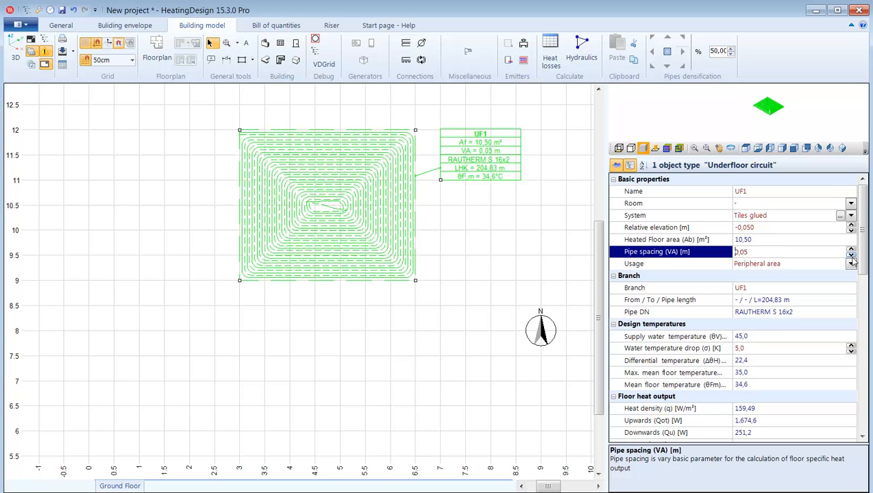
List the circuit's properties alphabetically, return them to categories, and set the pipe spacing to 0.10 m
{"action": "mouse_move", "coordinate": [863, 264]}
{"action": "left_mouse_down"}
{"action": "mouse_move", "coordinate": [863, 354]}
{"action": "mouse_move", "coordinate": [864, 264]}
{"action": "left_mouse_up"}
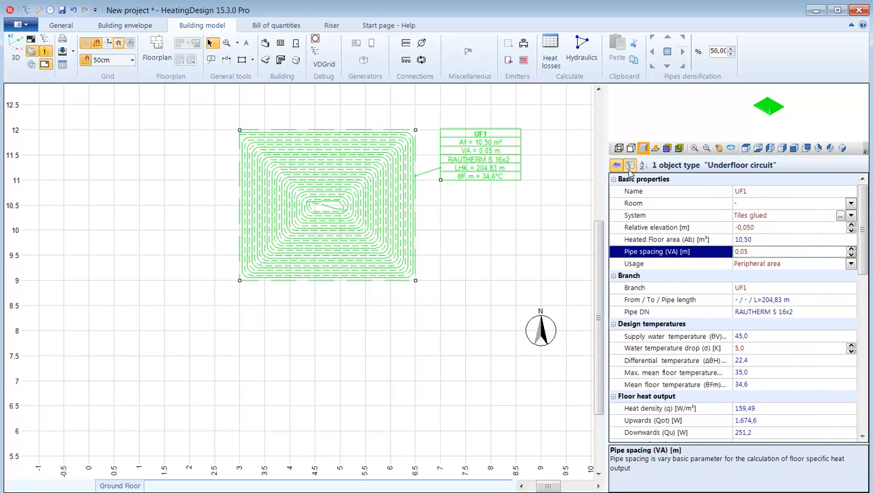
{"action": "left_click", "coordinate": [629, 167]}
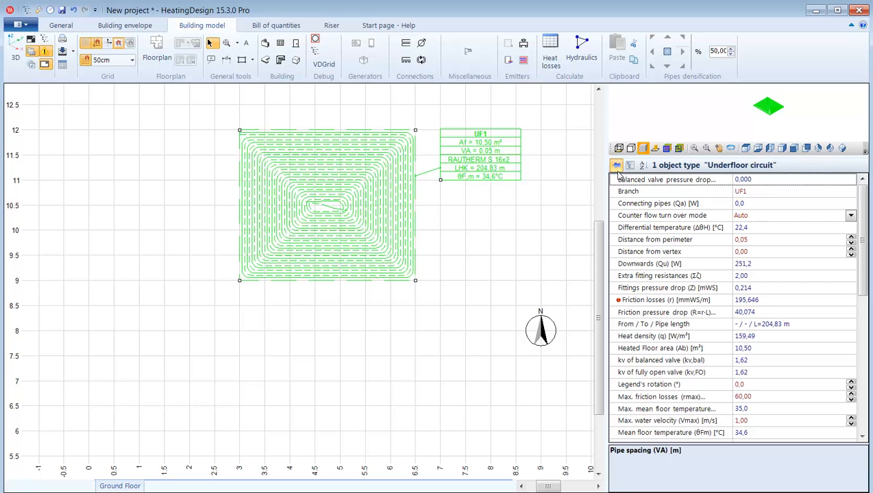
{"action": "left_click", "coordinate": [629, 167]}
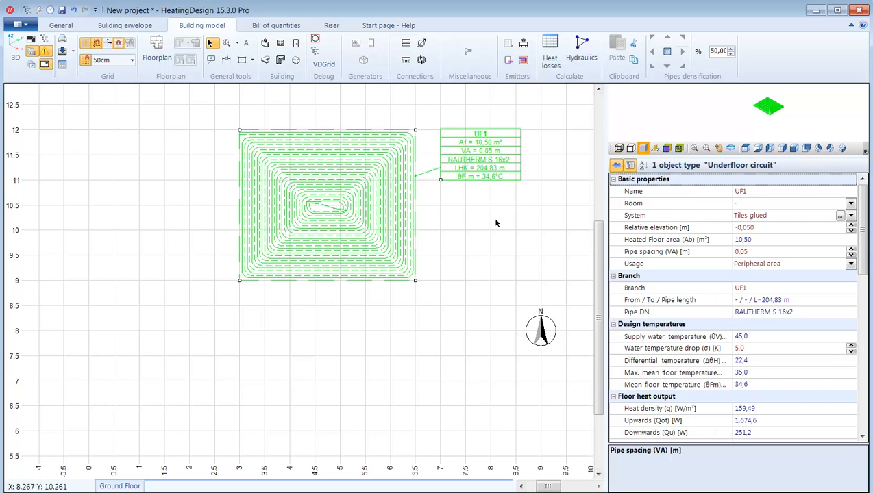
{"action": "left_click", "coordinate": [850, 249]}
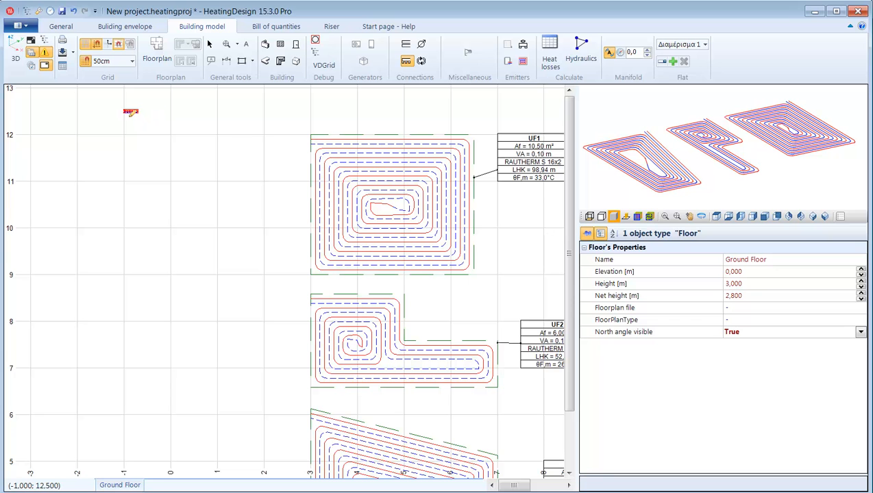
Place a manifold at (-1, 12.5) and select it with the 3D preview auto-zooming to selected elements
{"action": "left_click", "coordinate": [130, 112]}
{"action": "left_click", "coordinate": [211, 45]}
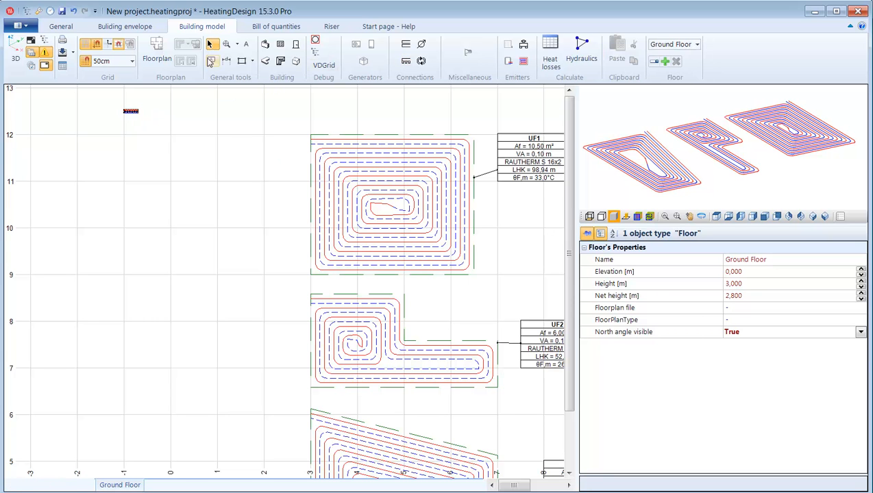
{"action": "left_click", "coordinate": [667, 217]}
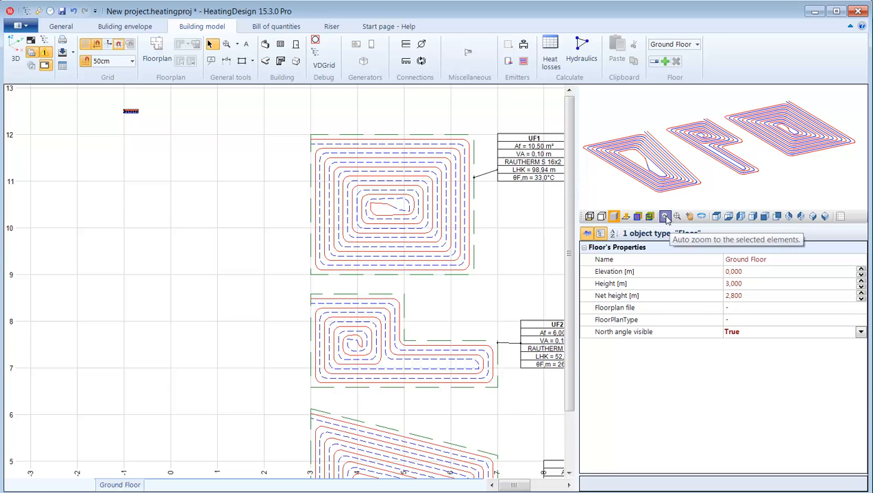
{"action": "left_click", "coordinate": [131, 112]}
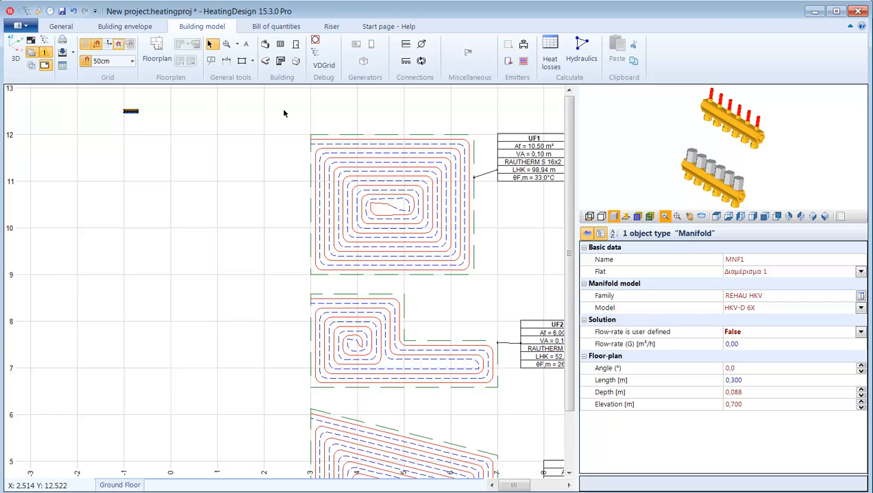
Set the grid snap to 1 cm and connect circuit UF1 to the manifold with a connection pipe
{"action": "left_click", "coordinate": [406, 44]}
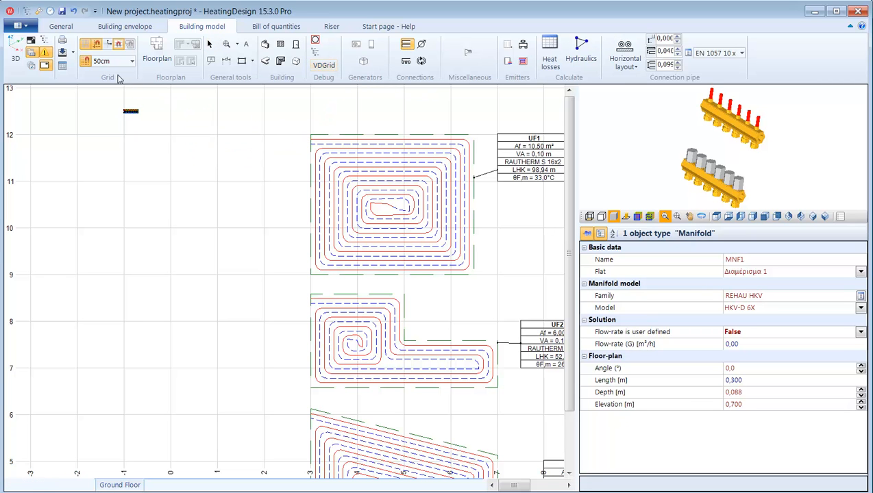
{"action": "left_click", "coordinate": [99, 61]}
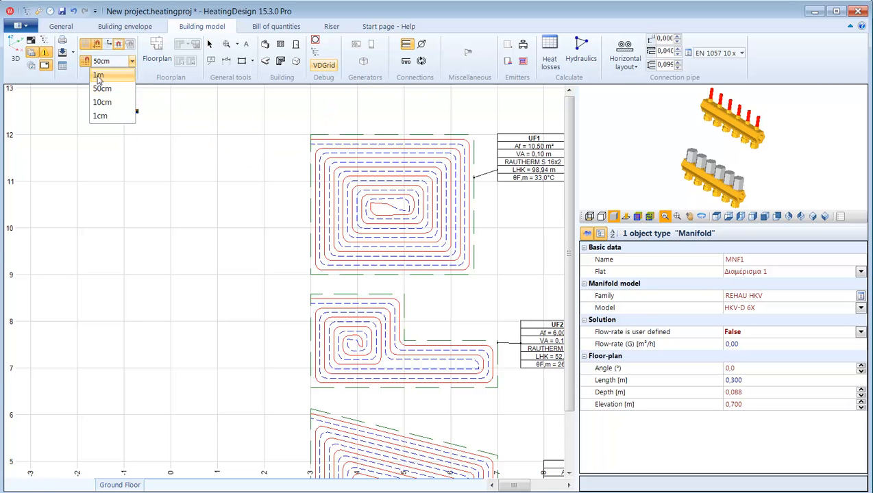
{"action": "left_click", "coordinate": [127, 116]}
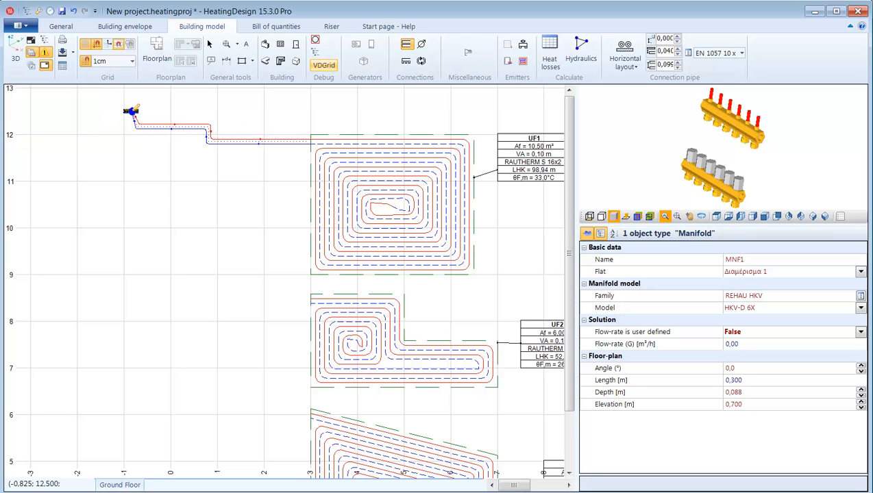
{"action": "scroll", "coordinate": [137, 108], "scroll_direction": "up", "scroll_amount": 3}
{"action": "left_click", "coordinate": [137, 110]}
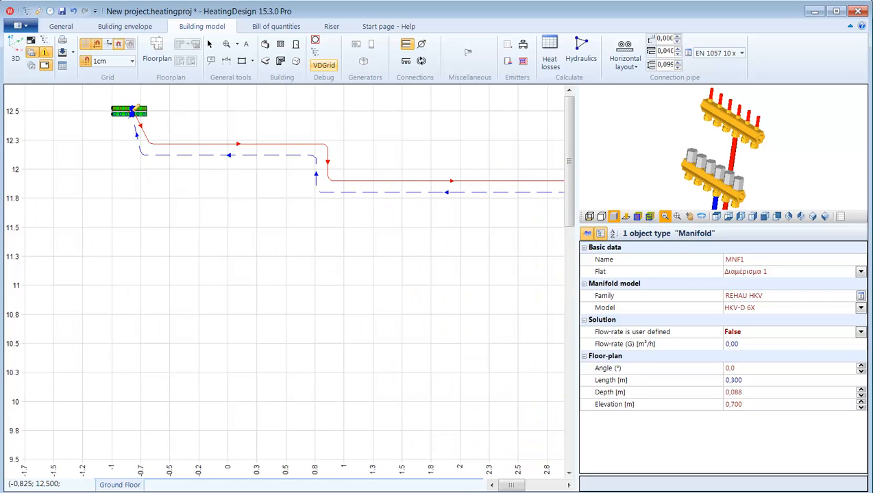
Route a second connection pipe from the start of circuit UF2 around circuit UF1's pipes to the manifold
{"action": "scroll", "coordinate": [221, 238], "scroll_direction": "down", "scroll_amount": 3}
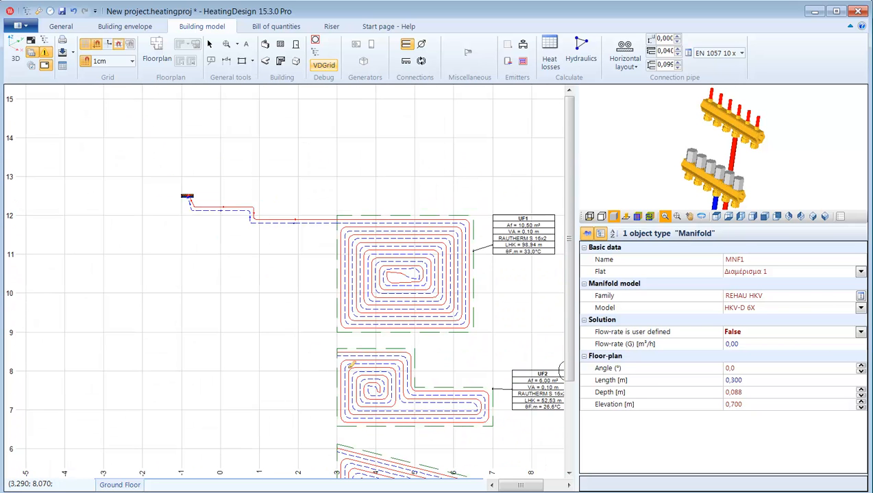
{"action": "left_click", "coordinate": [336, 354]}
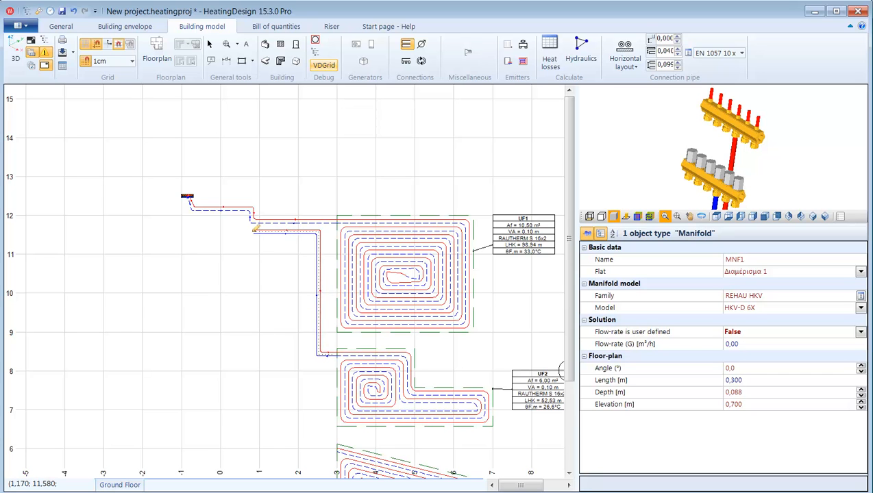
{"action": "left_click", "coordinate": [235, 220]}
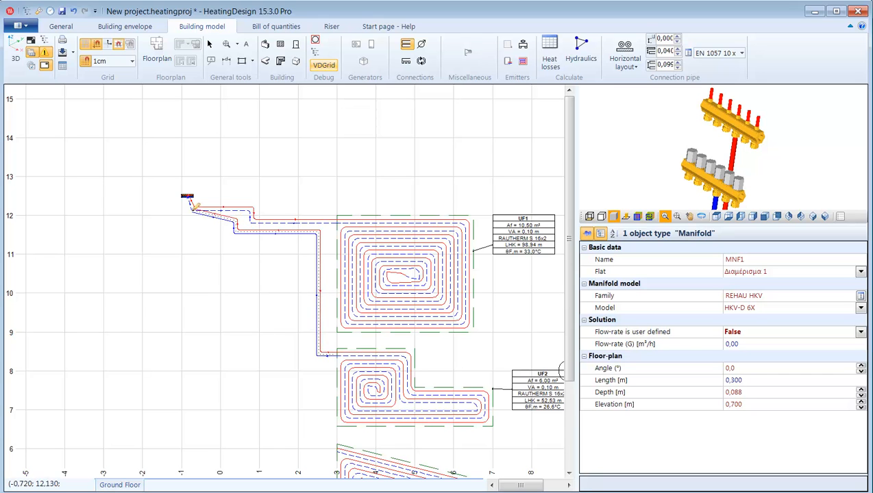
{"action": "left_click", "coordinate": [185, 220]}
{"action": "scroll", "coordinate": [189, 202], "scroll_direction": "up", "scroll_amount": 5}
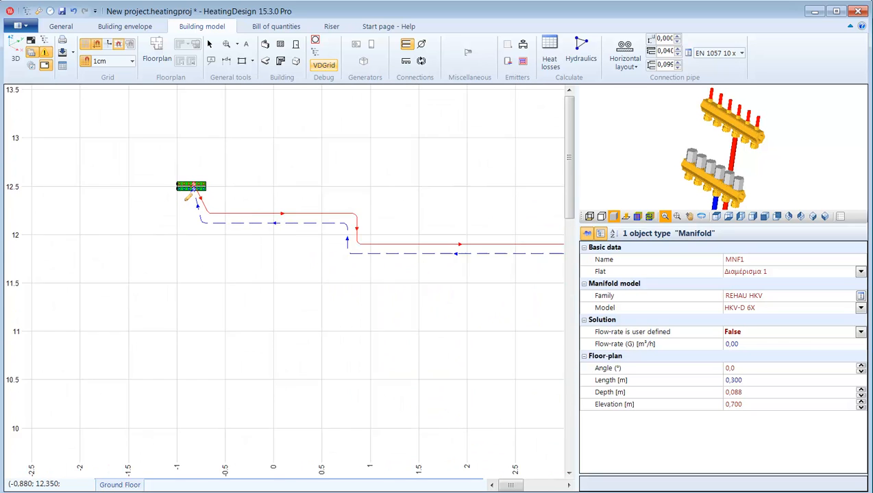
{"action": "left_click", "coordinate": [193, 182]}
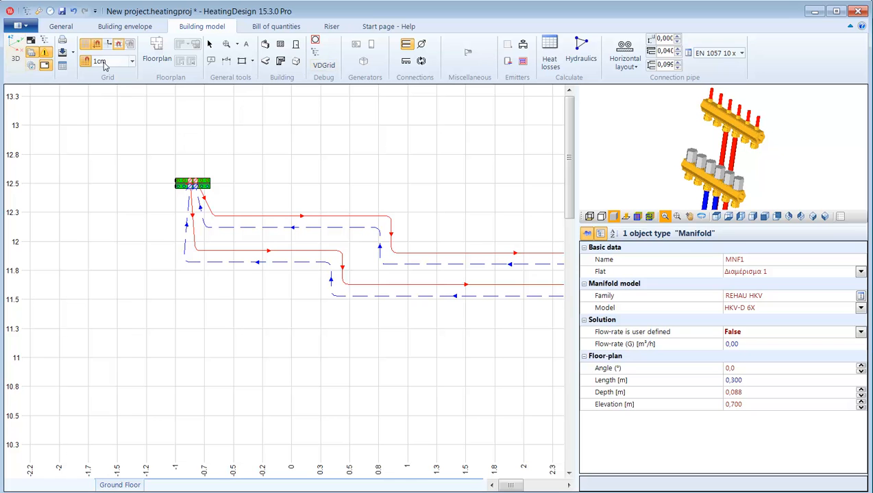
Select circuit UF1 and examine the manifold, connection pipes and circuits in the rotated 3D view with auto zoom off
{"action": "left_click", "coordinate": [227, 45]}
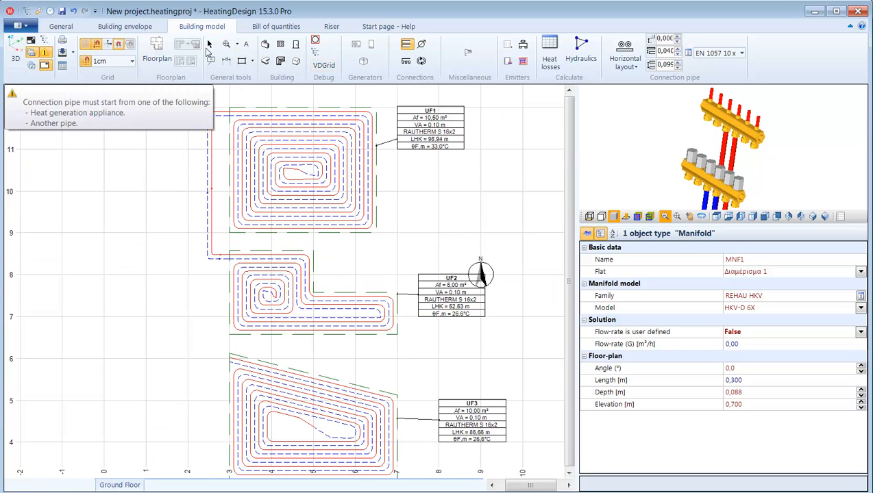
{"action": "left_click", "coordinate": [210, 44]}
{"action": "left_click", "coordinate": [323, 207]}
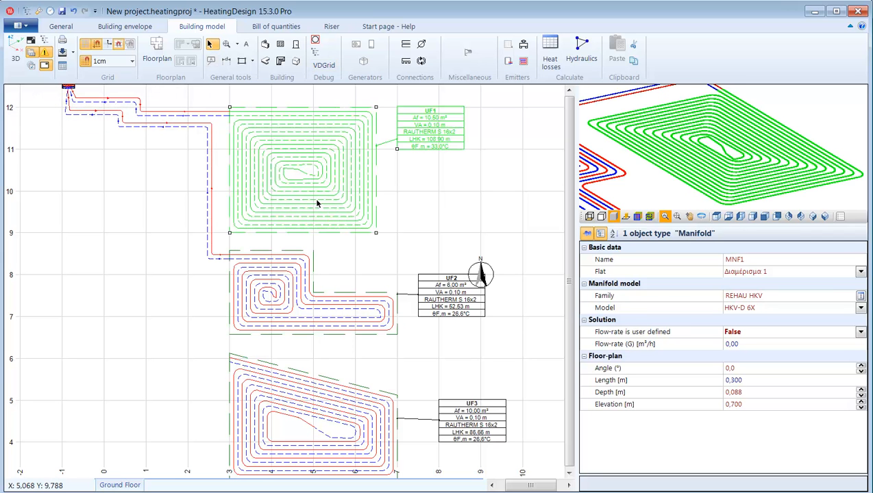
{"action": "left_click", "coordinate": [16, 55]}
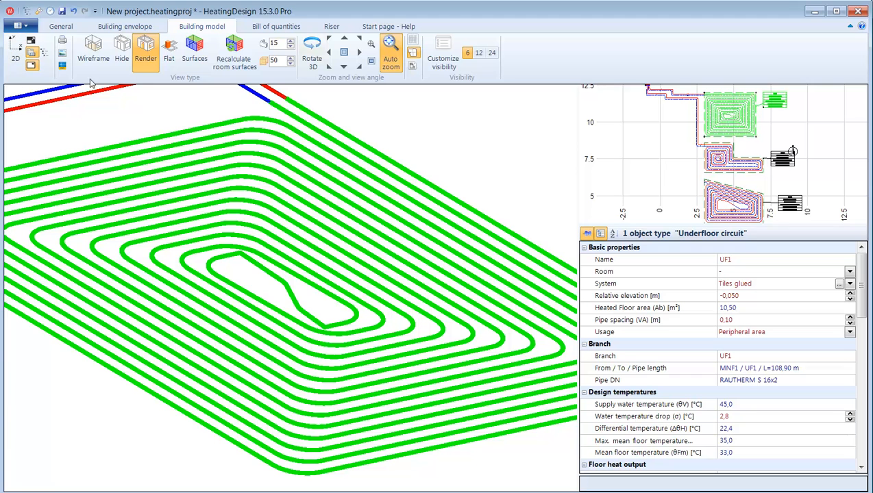
{"action": "left_click", "coordinate": [390, 54]}
{"action": "left_click", "coordinate": [311, 53]}
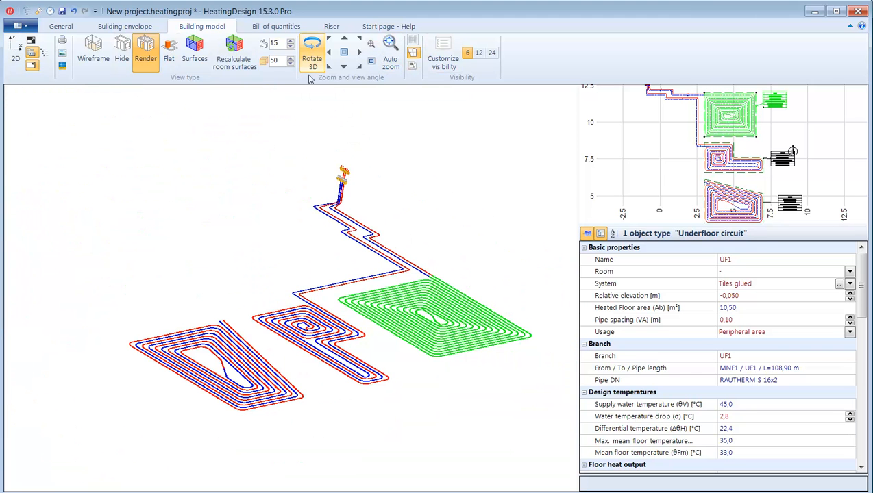
{"action": "left_click_drag", "start_coordinate": [303, 247], "coordinate": [330, 275]}
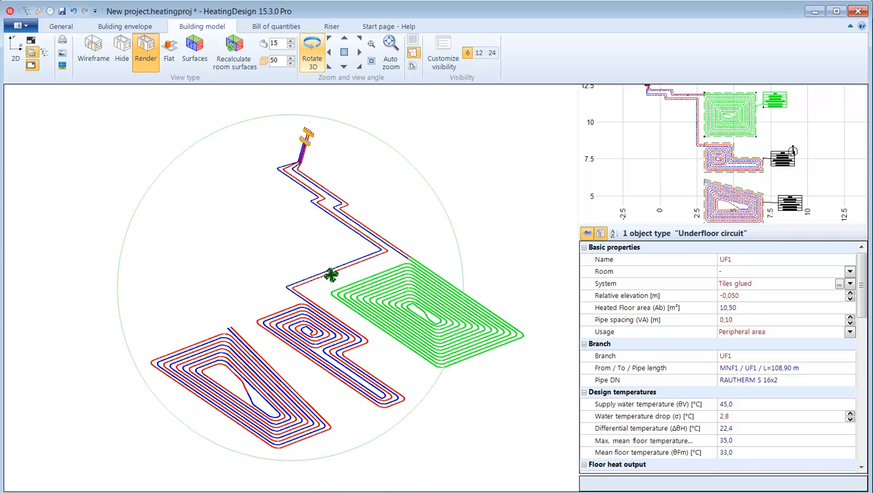
Return to the 2D plan and draw a rectangular room about 3 m by 4 m from (3, 17) to (6, 13), above circuit UF1
{"action": "left_click", "coordinate": [19, 58]}
{"action": "middle_click_drag", "start_coordinate": [356, 199], "coordinate": [376, 416]}
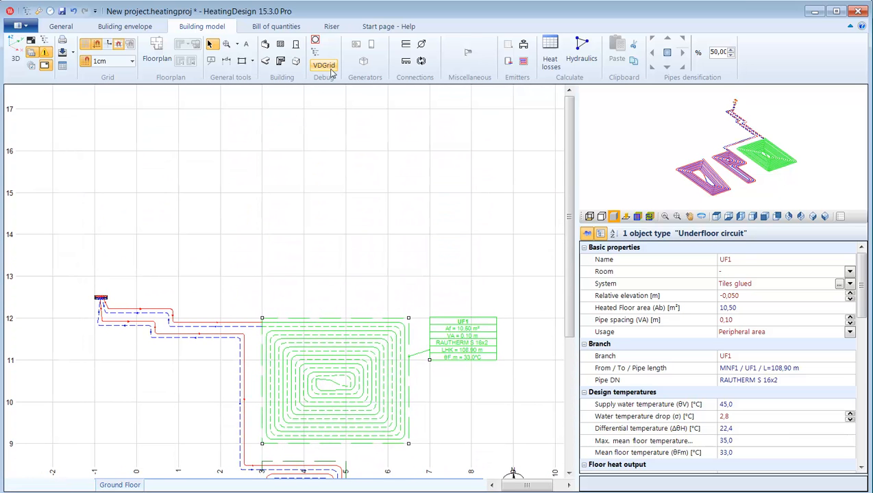
{"action": "left_click", "coordinate": [297, 62]}
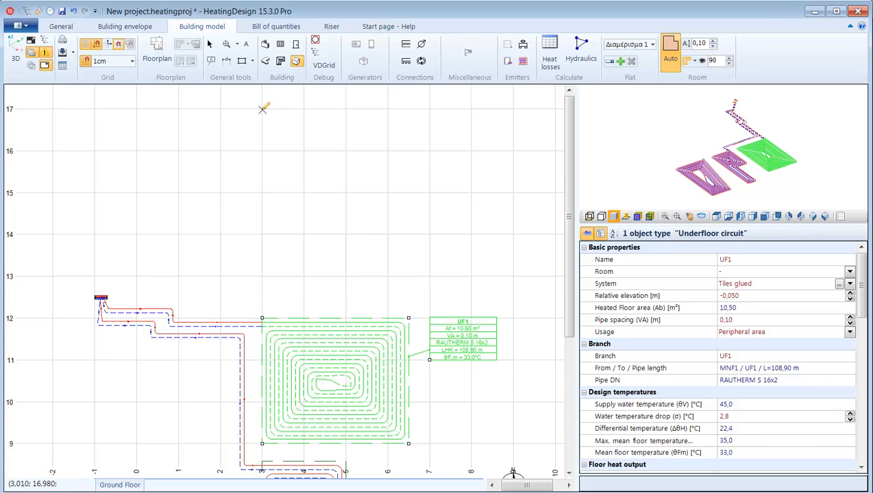
{"action": "left_click", "coordinate": [262, 108]}
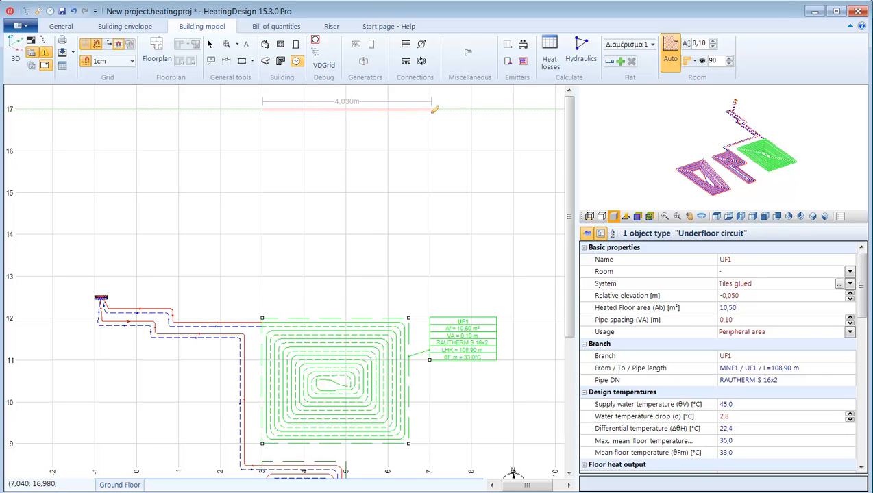
{"action": "left_click", "coordinate": [388, 109]}
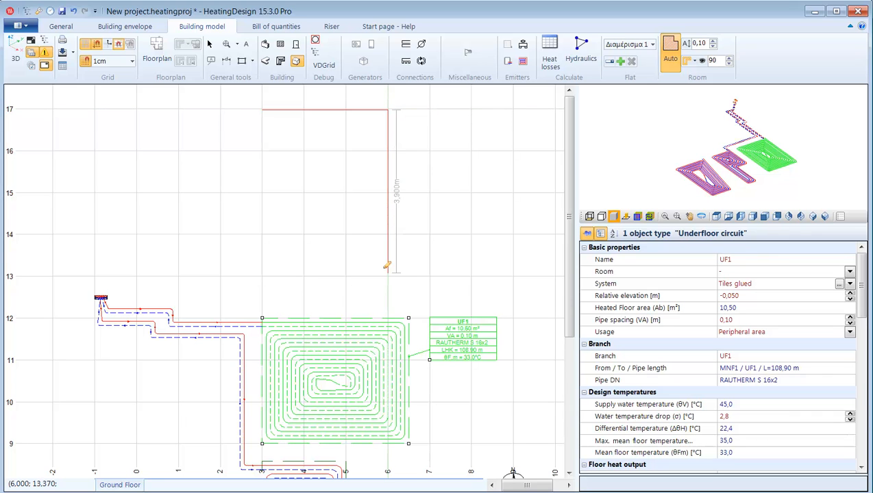
{"action": "left_click", "coordinate": [390, 277]}
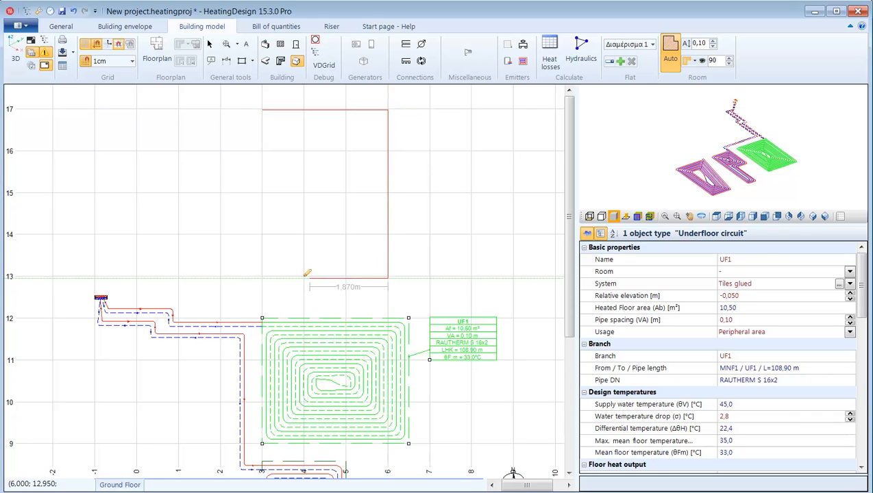
{"action": "left_click", "coordinate": [262, 277]}
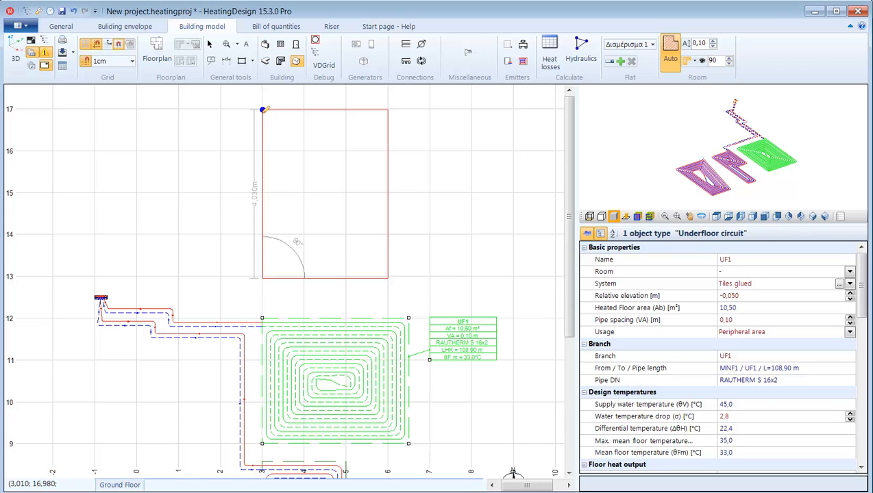
{"action": "left_click", "coordinate": [263, 110]}
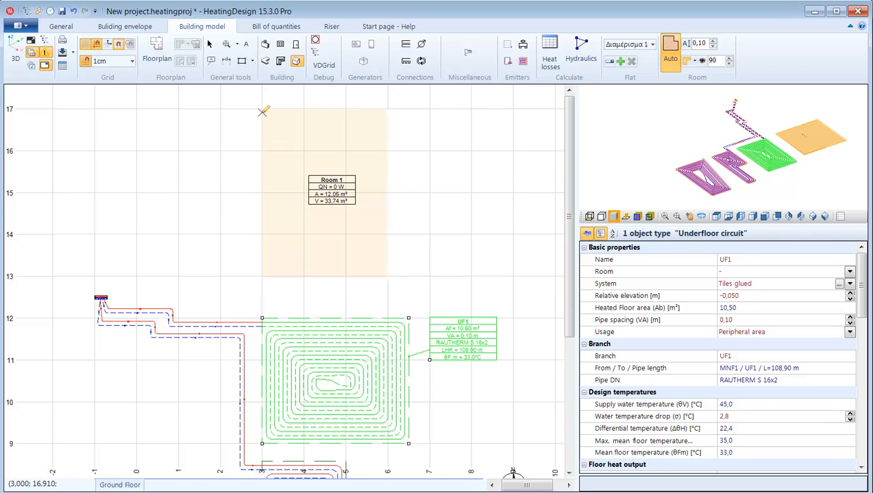
Create an underfloor circuit from Room 1's outline, starting its pipes at the room's lower-left corner
{"action": "left_click", "coordinate": [524, 62]}
{"action": "left_click", "coordinate": [625, 65]}
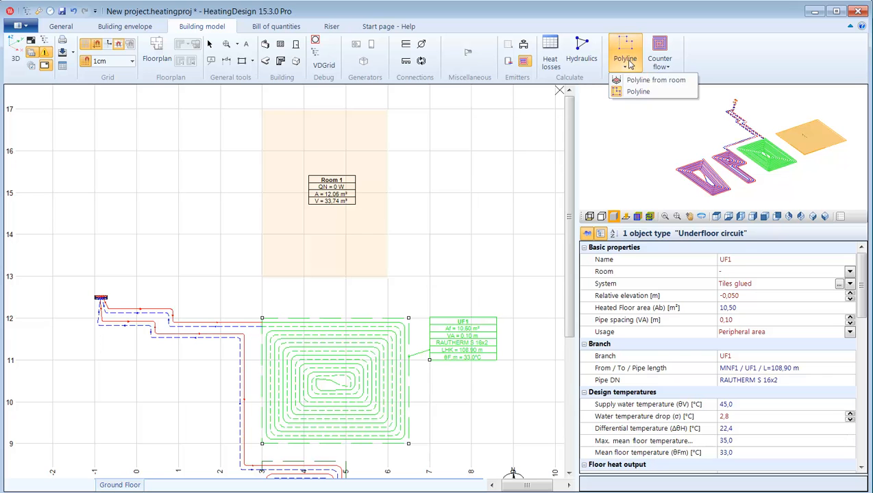
{"action": "left_click", "coordinate": [644, 82]}
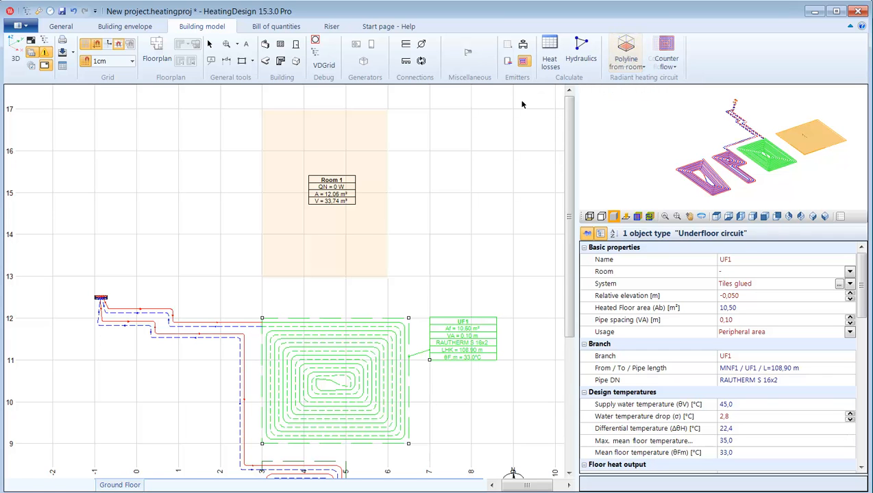
{"action": "left_click", "coordinate": [312, 110]}
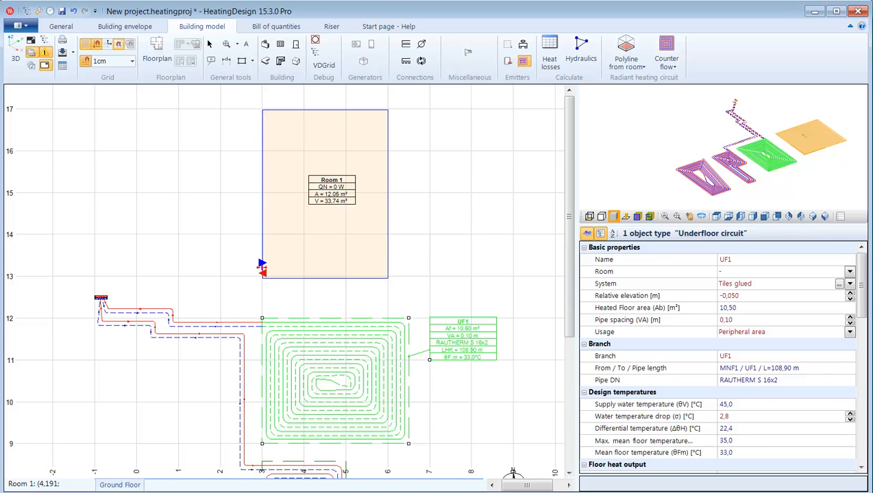
{"action": "left_click", "coordinate": [261, 267]}
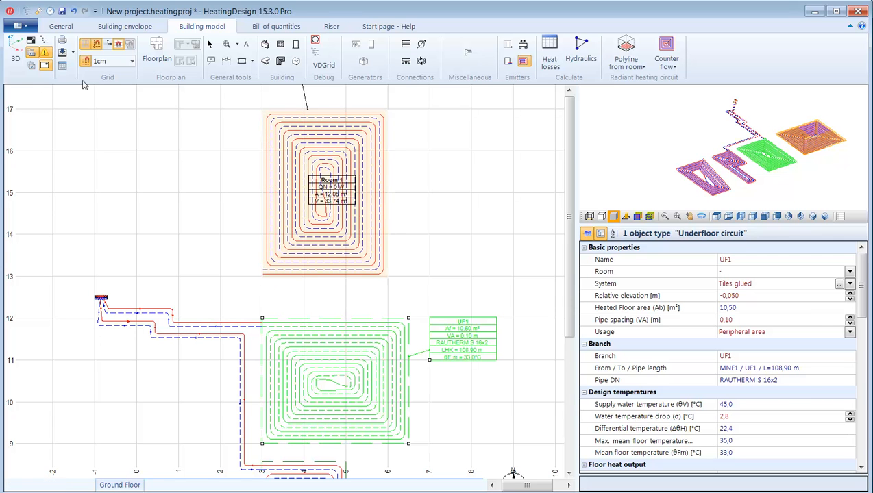
{"action": "left_click", "coordinate": [210, 45]}
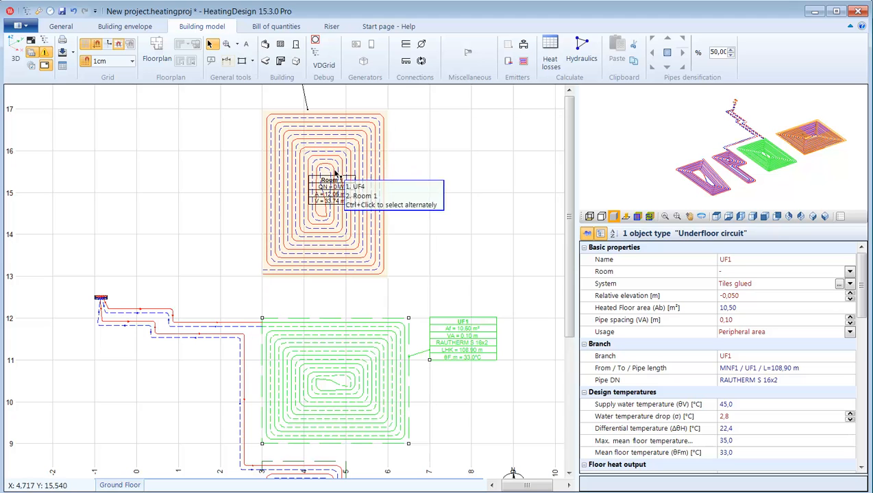
Compare the room assignment of the new circuit in Room 1 with the room choices for circuit UF1
{"action": "left_click", "coordinate": [368, 167]}
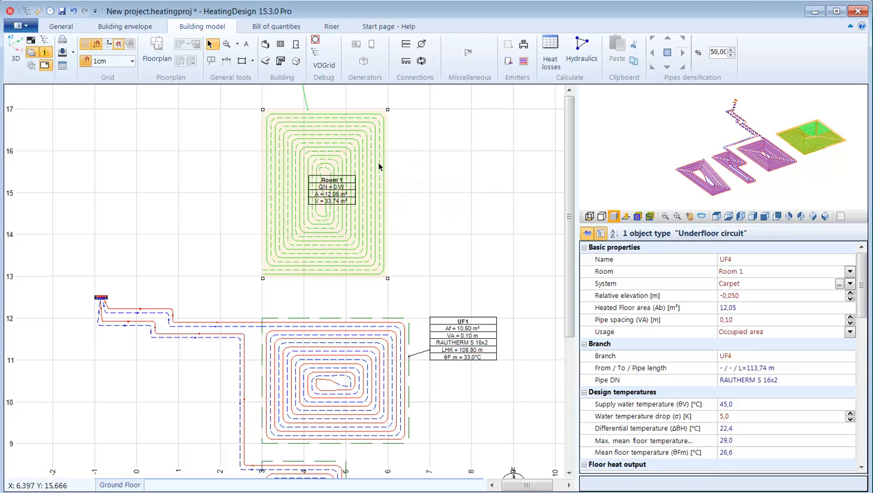
{"action": "left_click", "coordinate": [753, 272]}
{"action": "left_click", "coordinate": [753, 272]}
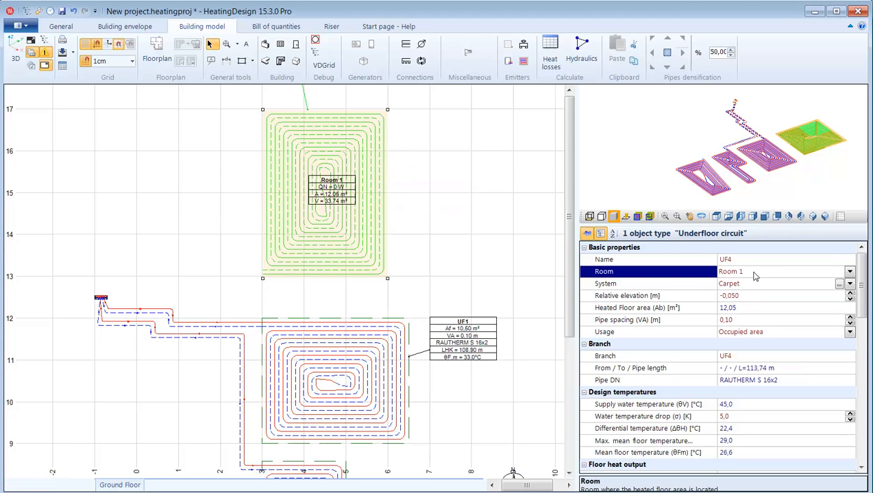
{"action": "left_click", "coordinate": [396, 412]}
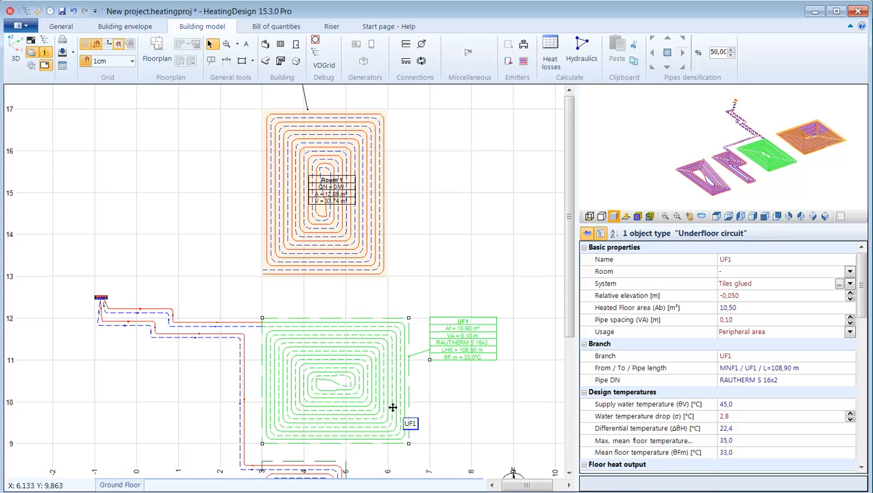
{"action": "left_click", "coordinate": [739, 272]}
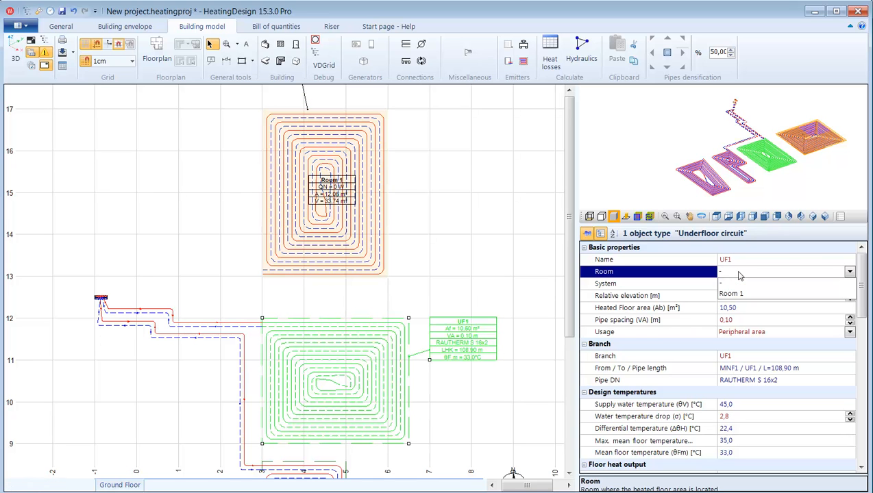
{"action": "left_click", "coordinate": [187, 218]}
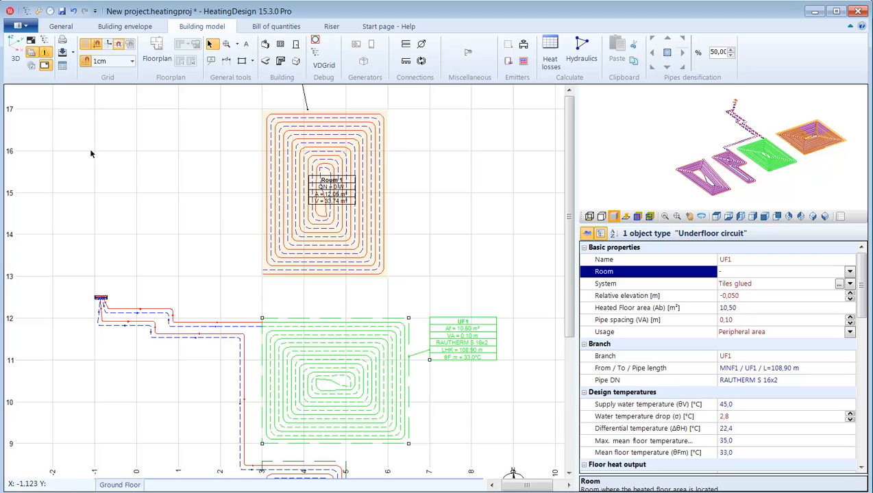
Show and widen the project tree, enable Select in layout, and locate circuits UF4, UF1 and UF2 from it
{"action": "left_click", "coordinate": [45, 41]}
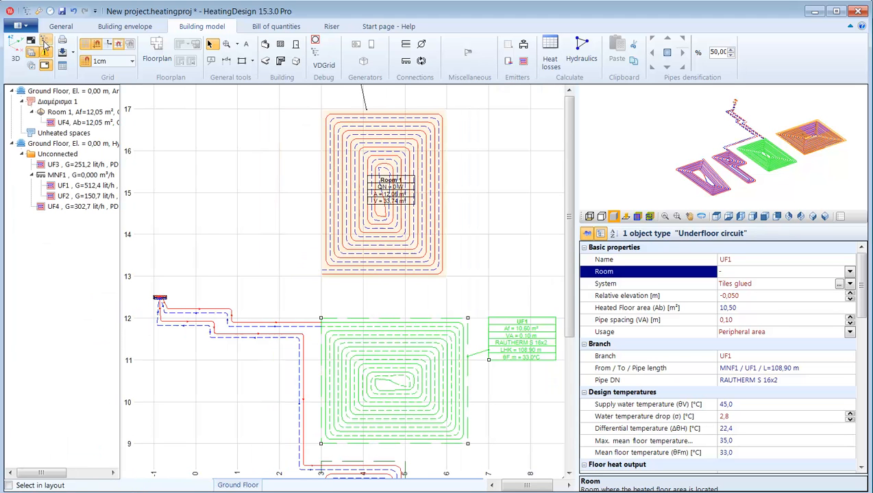
{"action": "left_click_drag", "start_coordinate": [120, 157], "coordinate": [201, 168]}
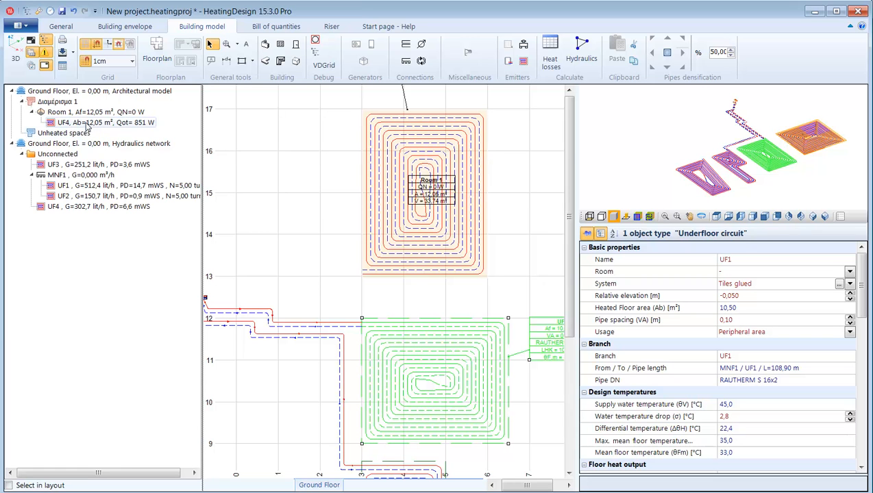
{"action": "left_click", "coordinate": [9, 484]}
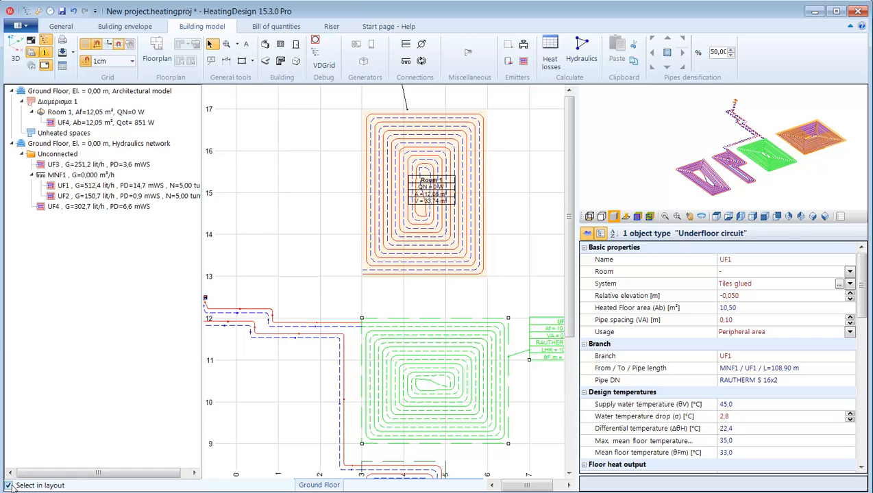
{"action": "left_click", "coordinate": [99, 122]}
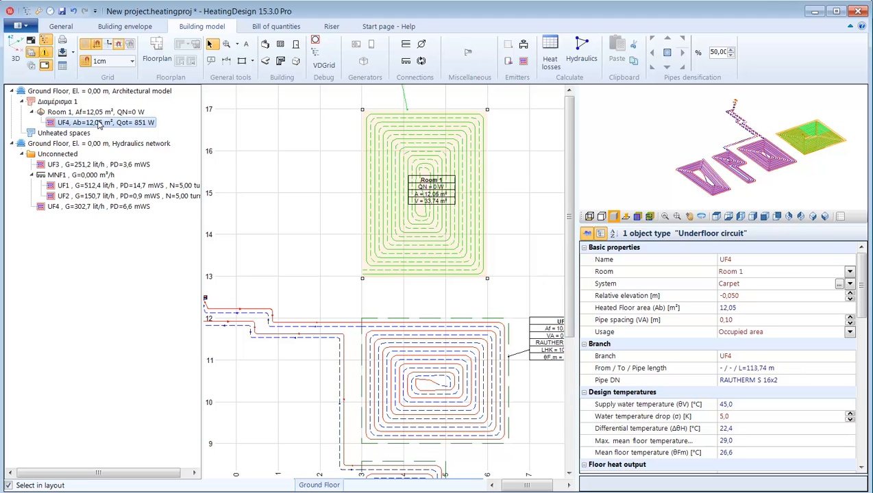
{"action": "left_click", "coordinate": [100, 186]}
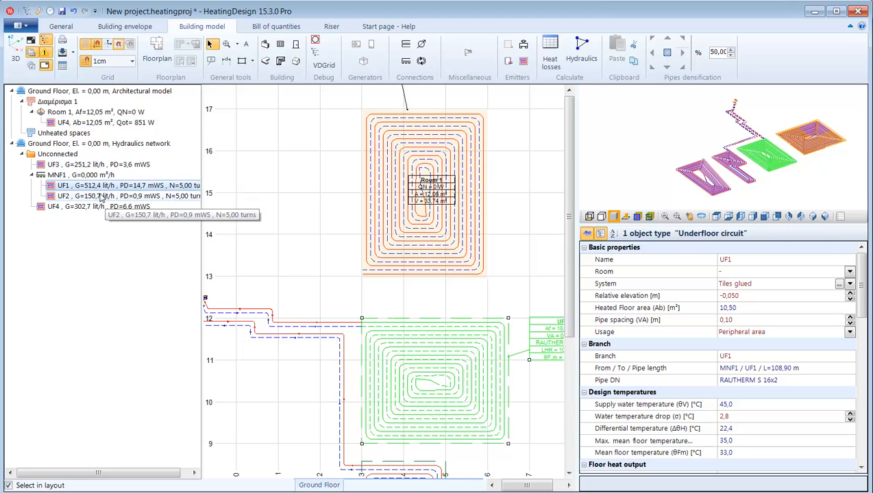
{"action": "left_click", "coordinate": [101, 196]}
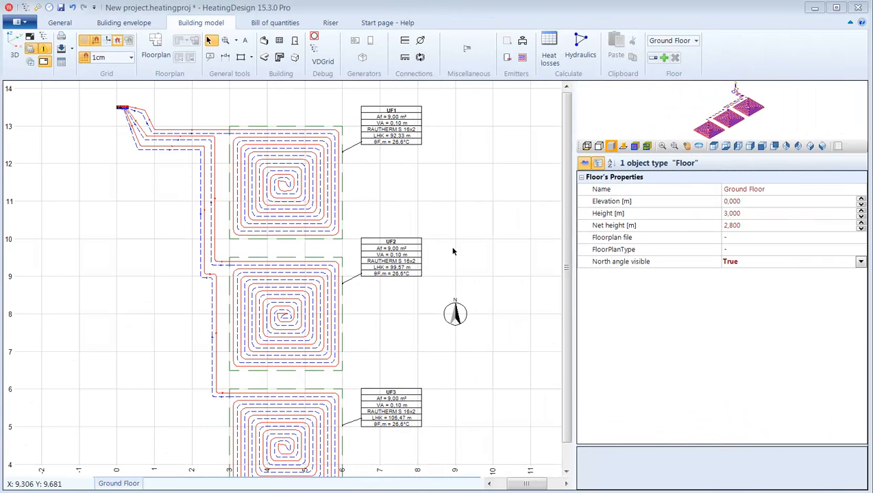
Examine the Kv values per valve turn in the hydraulic characteristics of manifold MNF1's REHAU HKV family
{"action": "left_click", "coordinate": [120, 107]}
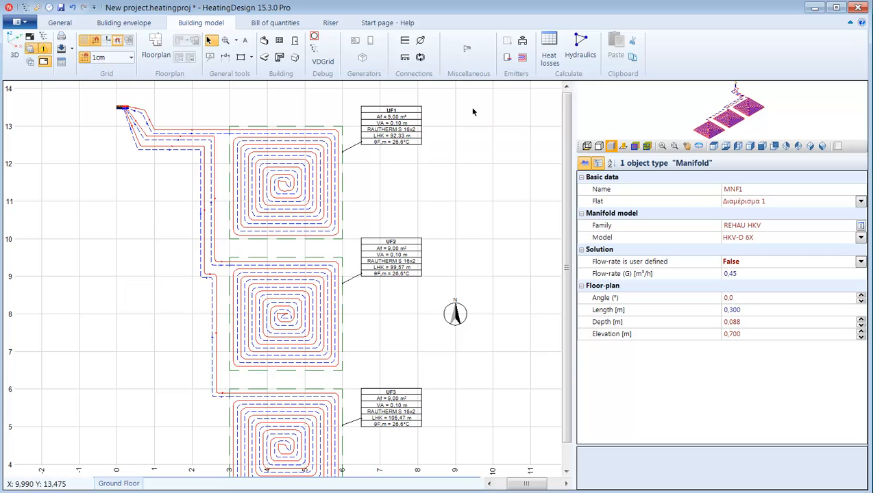
{"action": "left_click", "coordinate": [861, 226]}
{"action": "left_click_drag", "start_coordinate": [326, 18], "coordinate": [450, 51]}
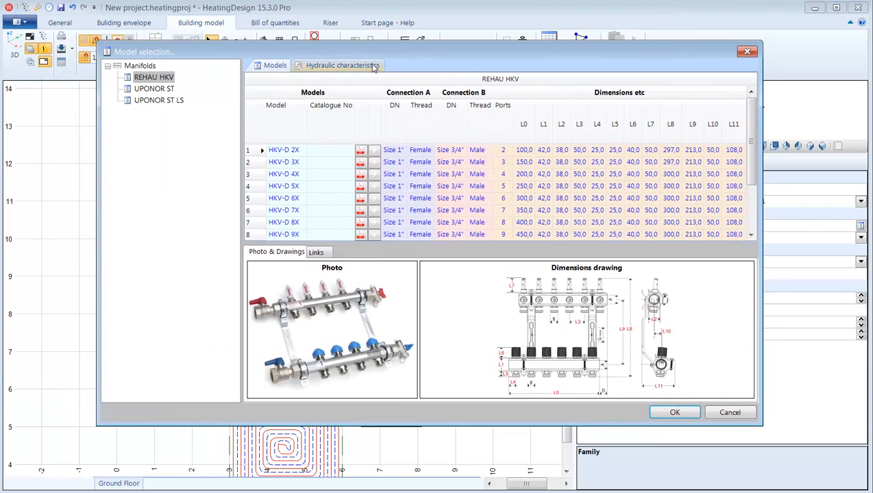
{"action": "left_click", "coordinate": [346, 67]}
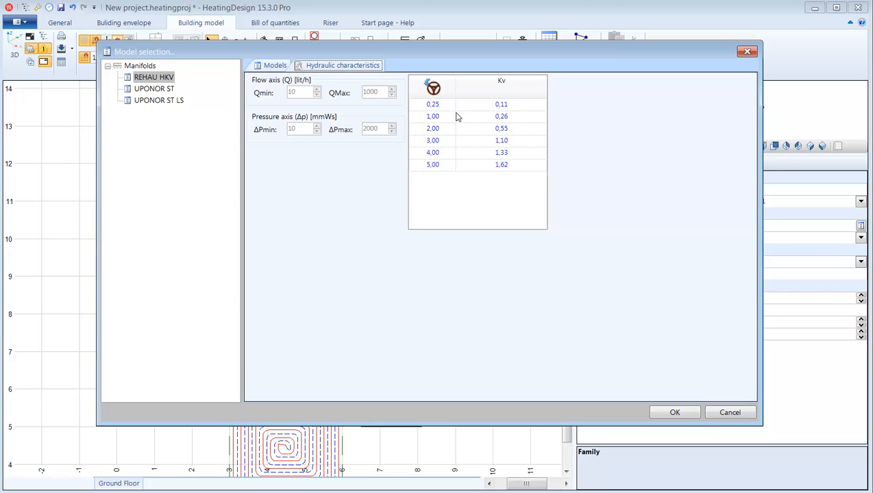
{"action": "left_click", "coordinate": [436, 168]}
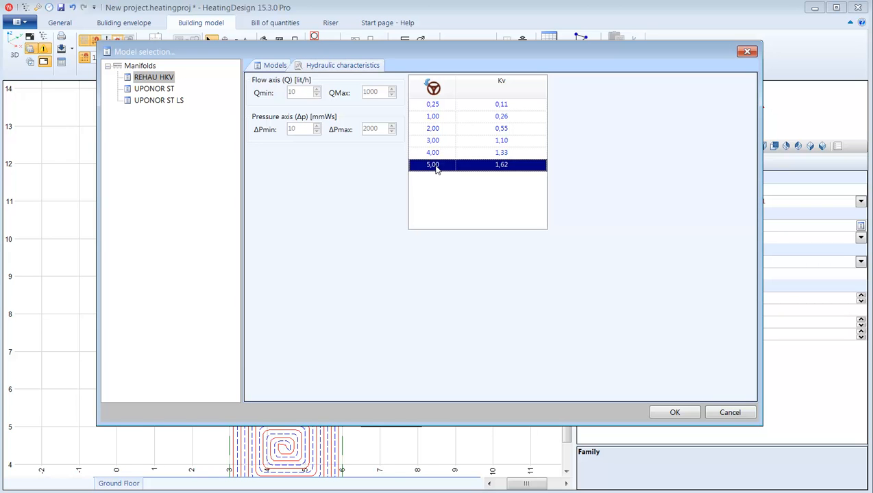
{"action": "left_click", "coordinate": [438, 130]}
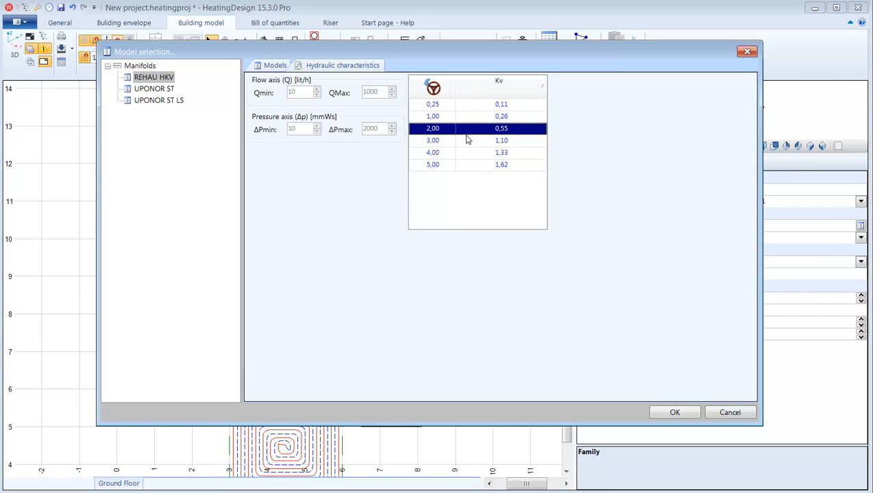
{"action": "left_click", "coordinate": [685, 414]}
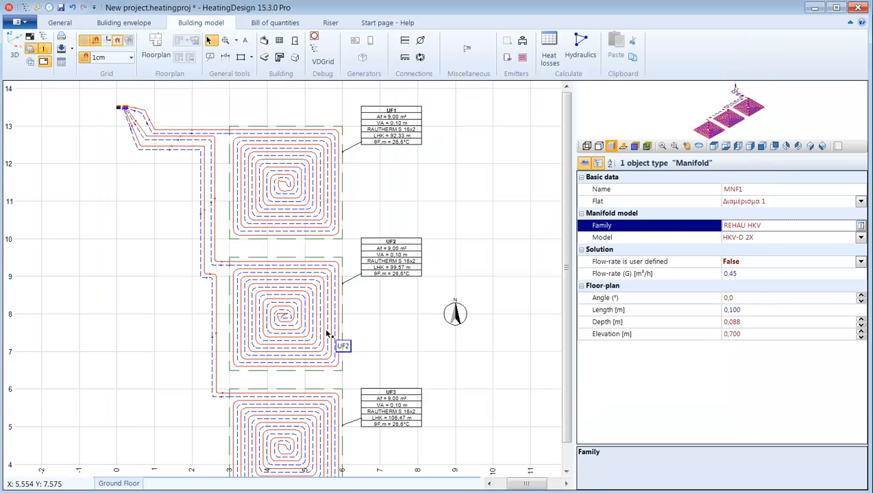
Select circuit UF1 and inspect its total pressure drop after balancing, widening the property names for reading
{"action": "left_click", "coordinate": [316, 211]}
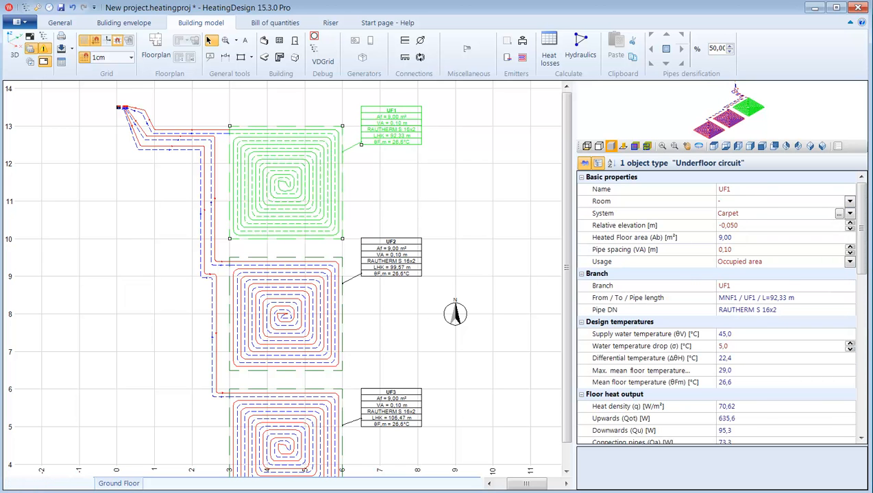
{"action": "left_click_drag", "start_coordinate": [863, 249], "coordinate": [864, 369]}
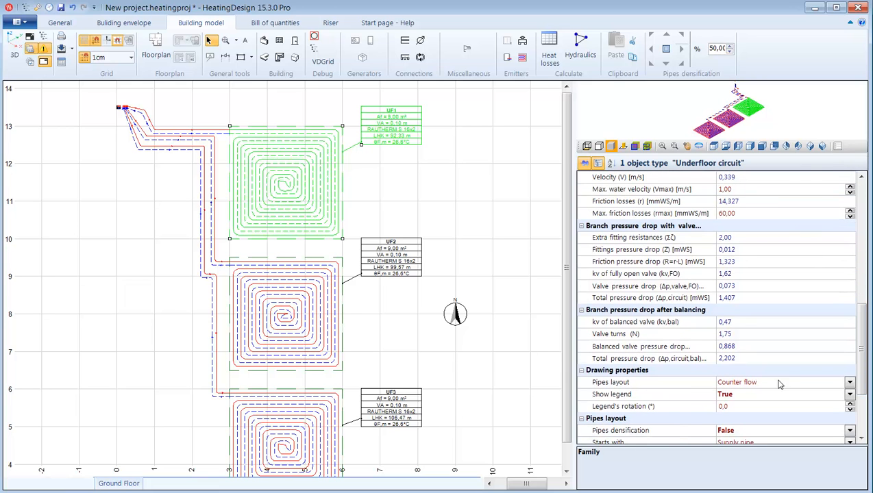
{"action": "left_click", "coordinate": [746, 359]}
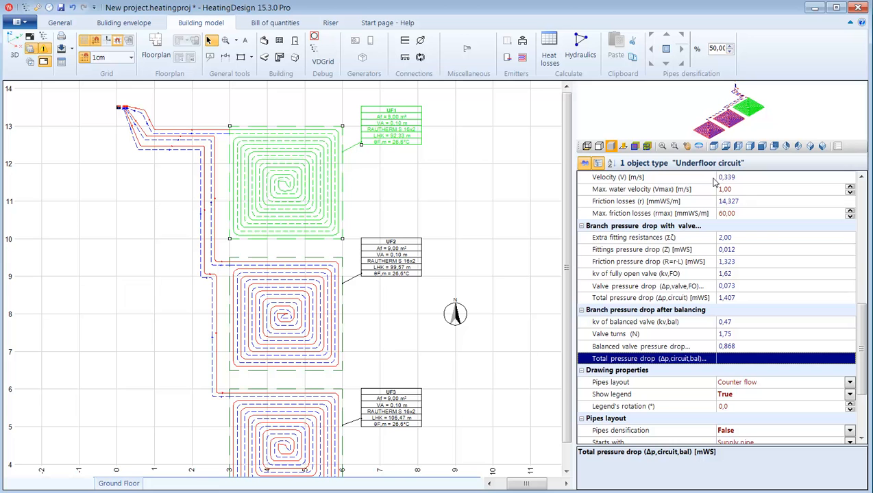
{"action": "left_click_drag", "start_coordinate": [714, 179], "coordinate": [771, 184]}
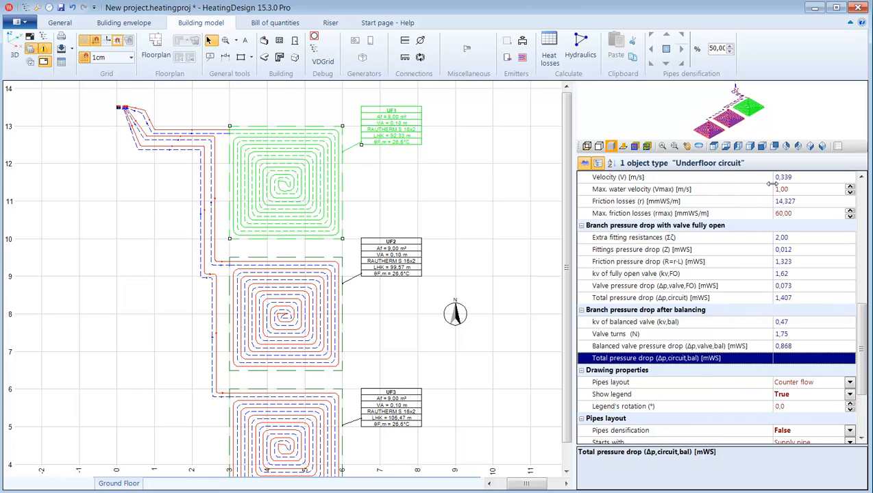
Inspect the valve turns and pressure drop after balancing of circuits UF2 and UF3
{"action": "left_click", "coordinate": [308, 322]}
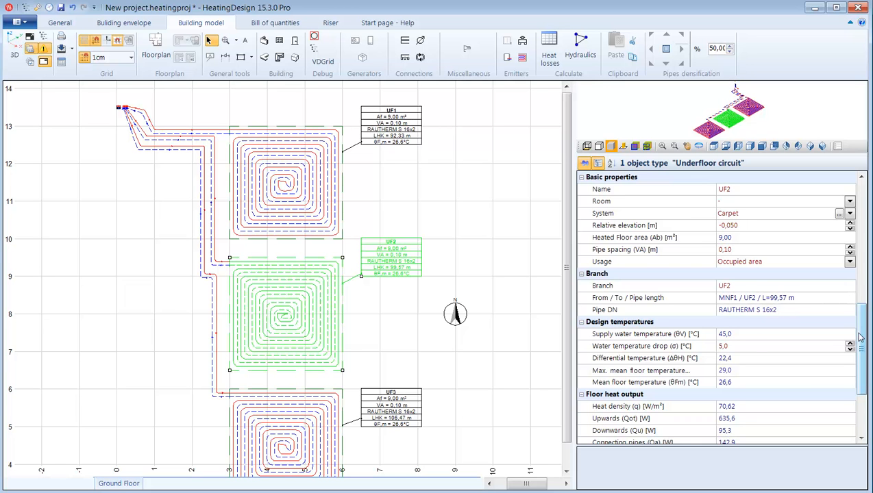
{"action": "mouse_move", "coordinate": [860, 336]}
{"action": "left_mouse_down"}
{"action": "mouse_move", "coordinate": [866, 370]}
{"action": "mouse_move", "coordinate": [867, 349]}
{"action": "left_mouse_up"}
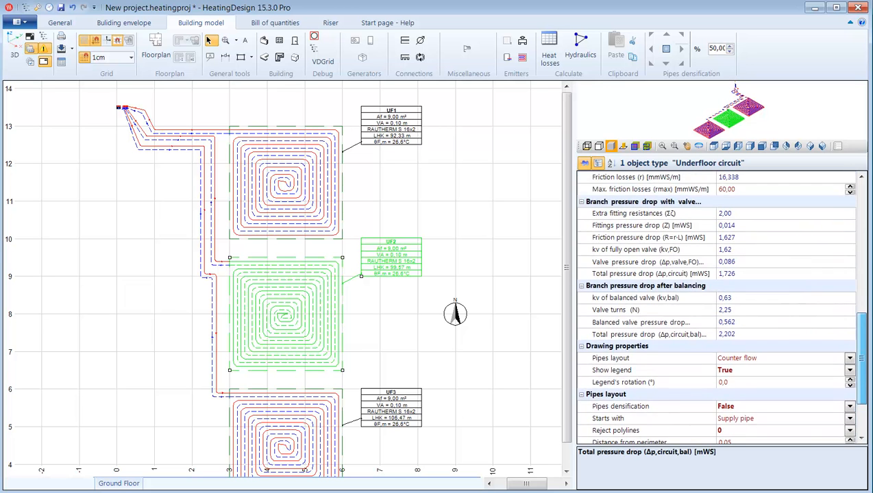
{"action": "left_click", "coordinate": [745, 310]}
{"action": "left_click", "coordinate": [744, 334]}
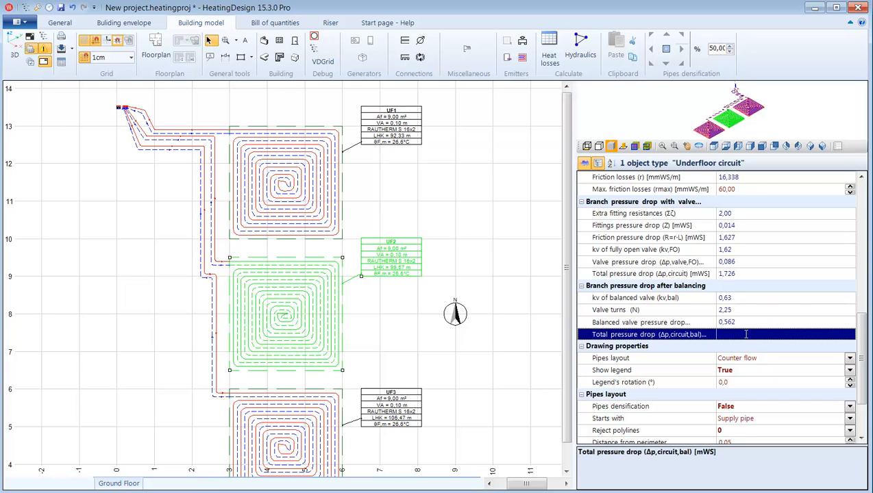
{"action": "left_click", "coordinate": [306, 439]}
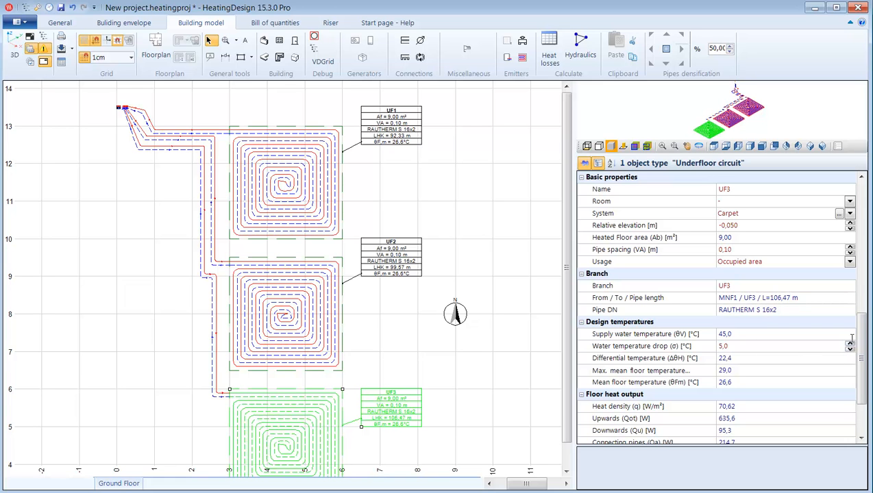
{"action": "scroll", "coordinate": [796, 351], "scroll_direction": "down", "scroll_amount": 10}
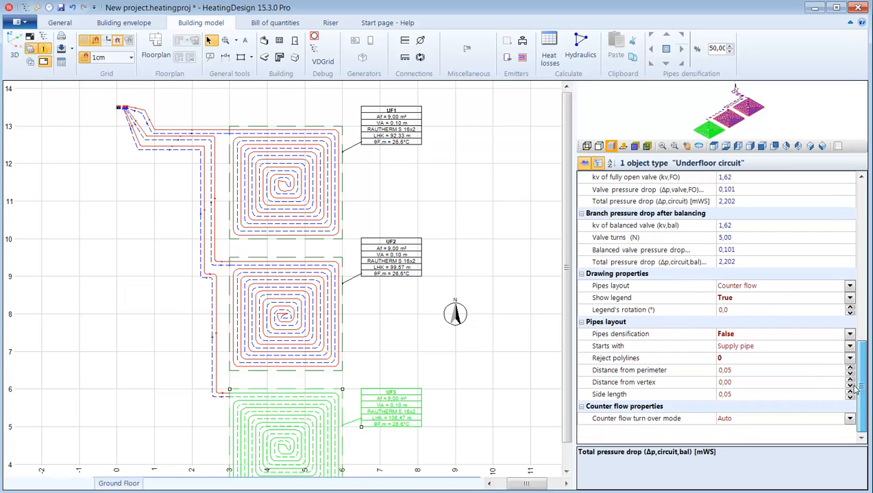
{"action": "left_click", "coordinate": [734, 237]}
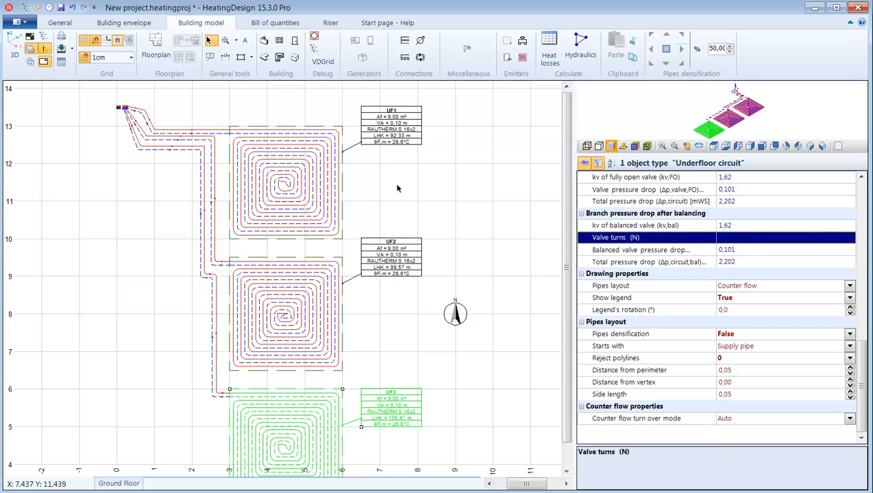
Examine the manifold and the ends of its connection pipes up close in the plan
{"action": "left_click", "coordinate": [121, 119]}
{"action": "scroll", "coordinate": [120, 120], "scroll_direction": "up", "scroll_amount": 5}
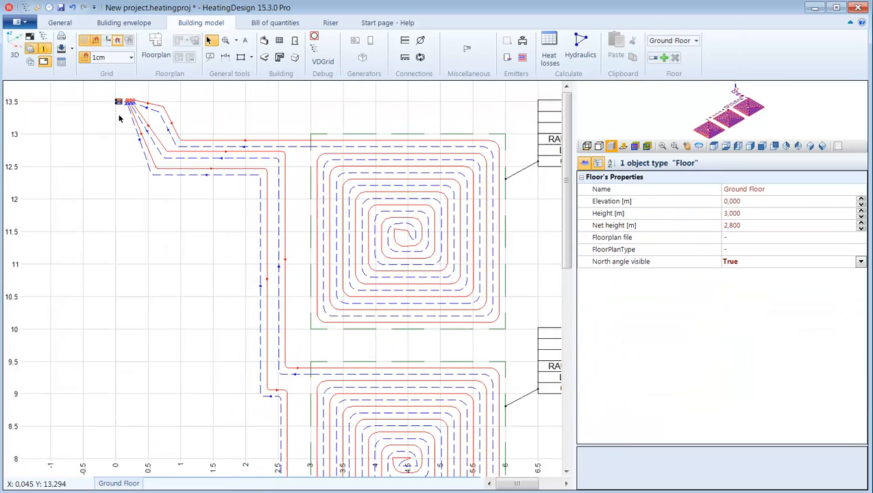
{"action": "scroll", "coordinate": [146, 162], "scroll_direction": "up", "scroll_amount": 2}
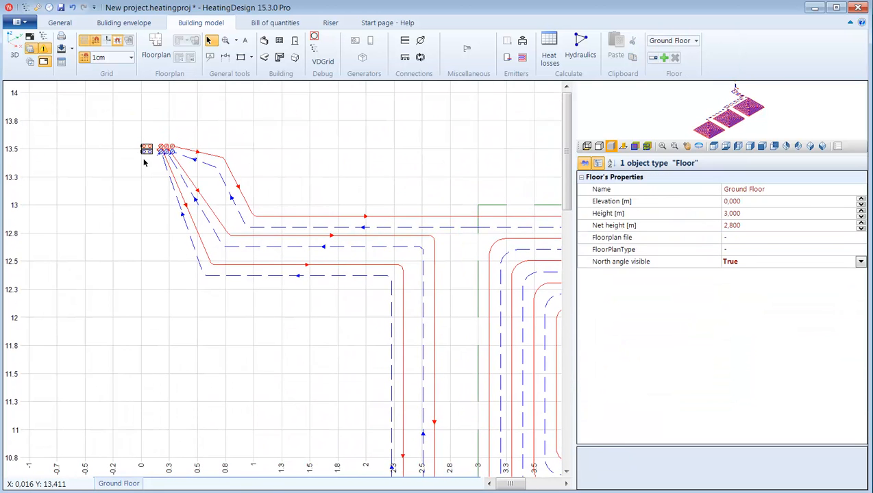
{"action": "scroll", "coordinate": [146, 162], "scroll_direction": "up", "scroll_amount": 2}
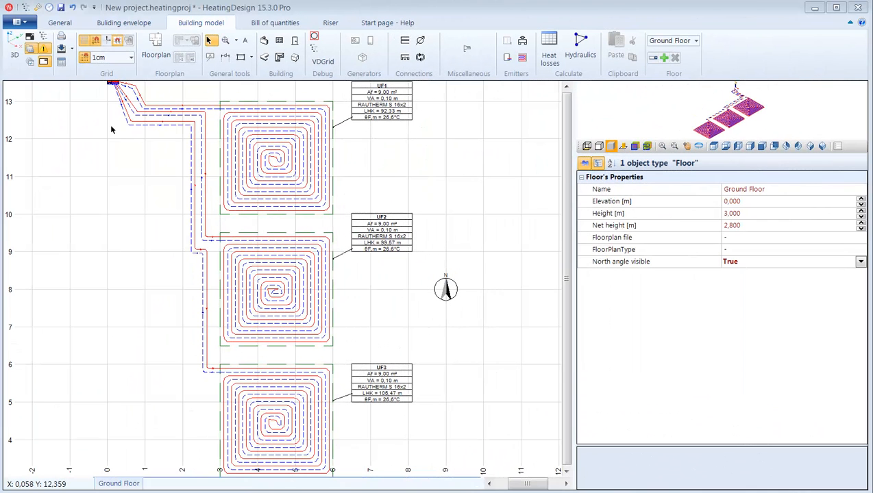
Show the project tree with selection in layout enabled, and locate circuits UF1, UF2 and UF3 in the plan one by one
{"action": "left_click", "coordinate": [45, 41]}
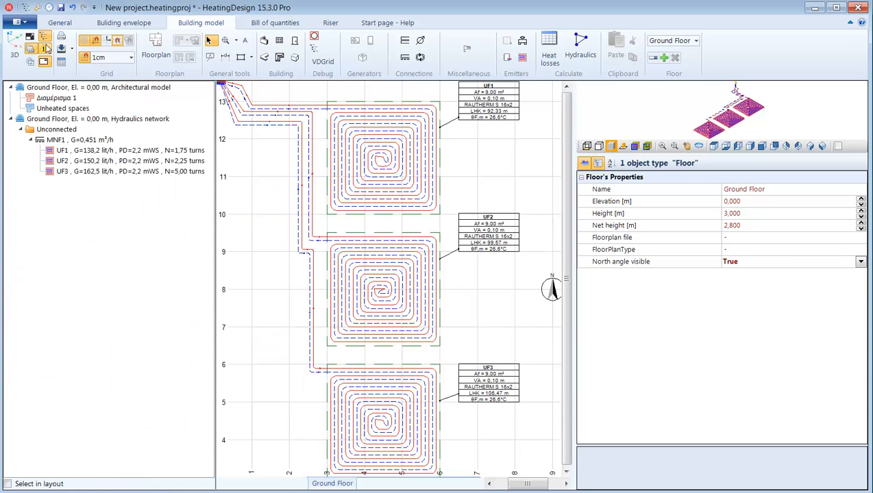
{"action": "left_click", "coordinate": [79, 141]}
{"action": "left_click", "coordinate": [8, 484]}
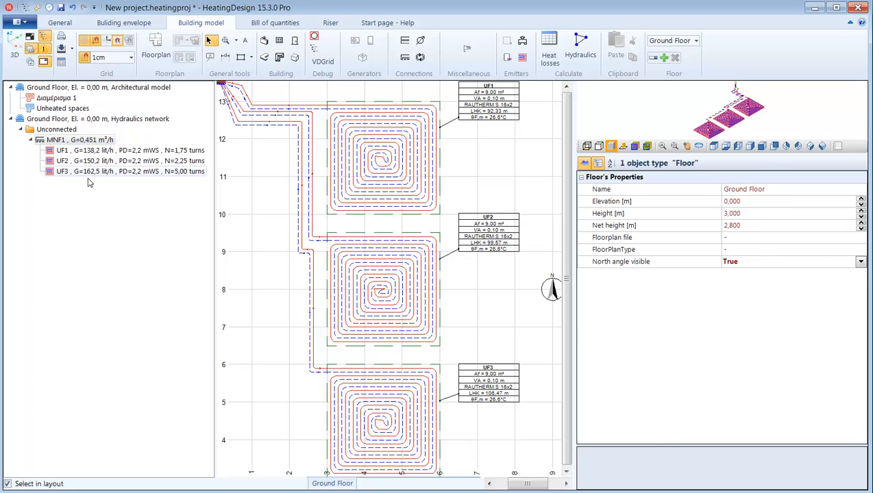
{"action": "left_click", "coordinate": [94, 152]}
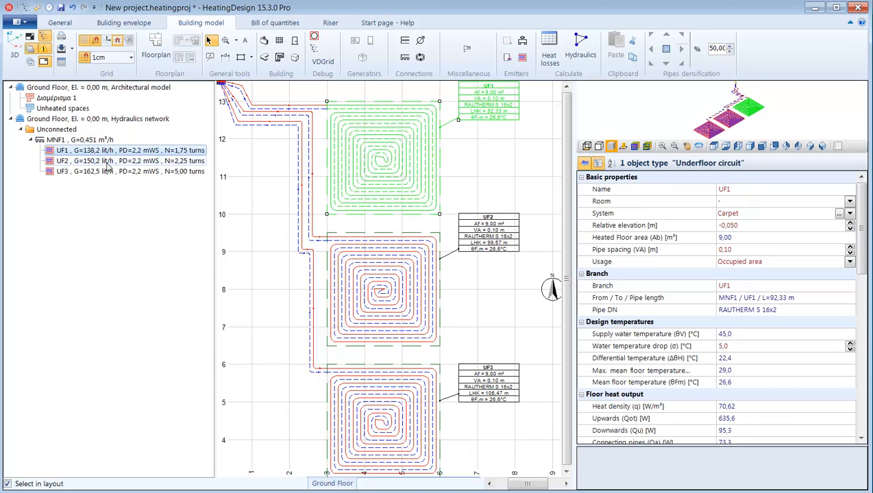
{"action": "left_click", "coordinate": [107, 162]}
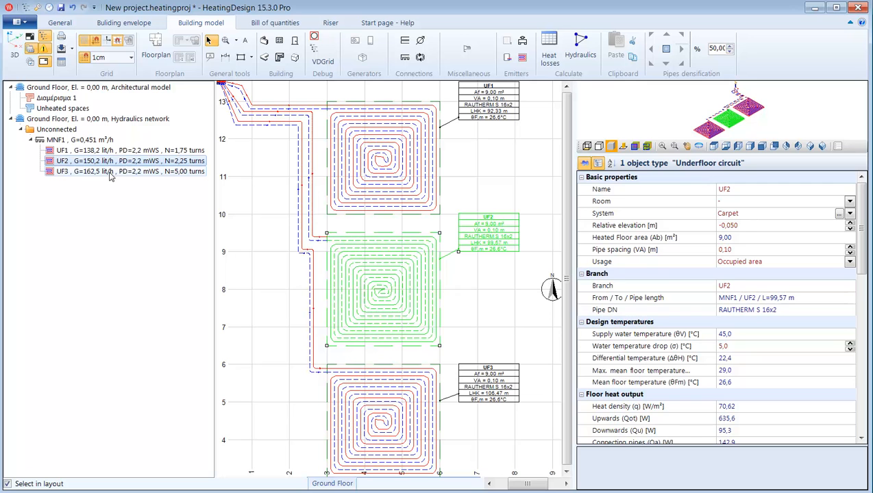
{"action": "left_click", "coordinate": [109, 172]}
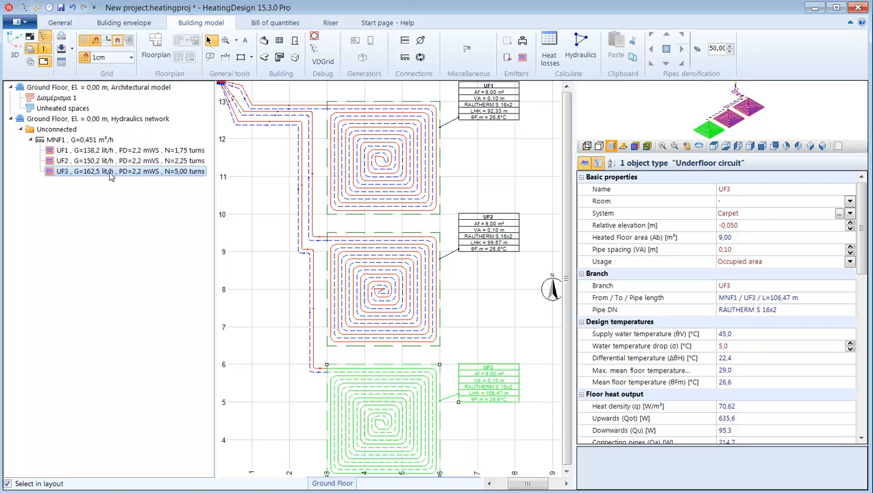
Disable selection in layout and review the flow, pressure drop and valve turns listed for MNF1 and its circuits in the hydraulics network tree
{"action": "left_click", "coordinate": [7, 484]}
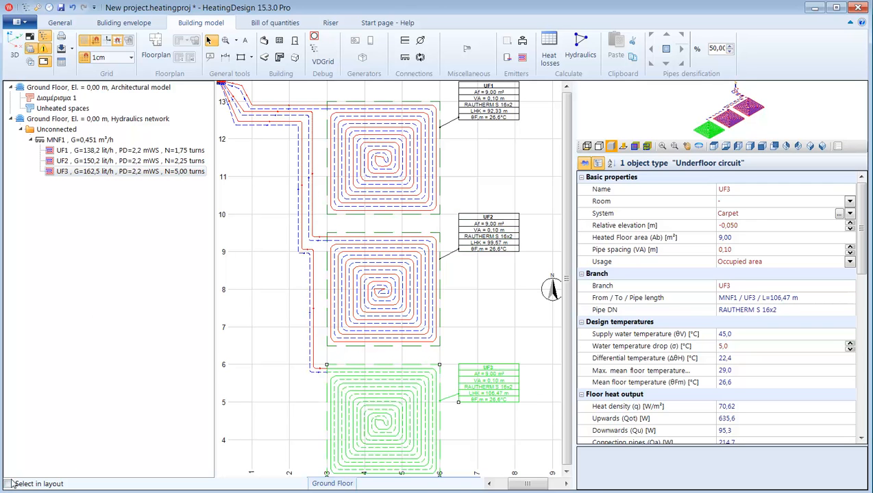
{"action": "left_click", "coordinate": [126, 152]}
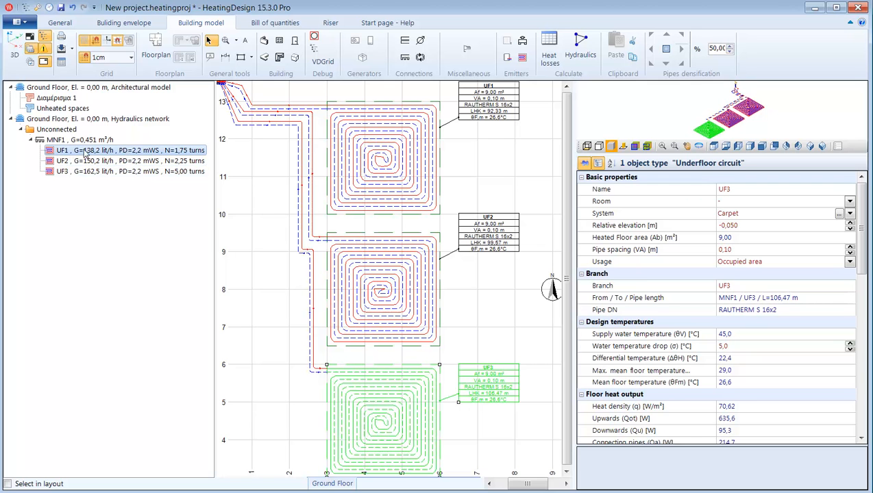
{"action": "left_click", "coordinate": [57, 131]}
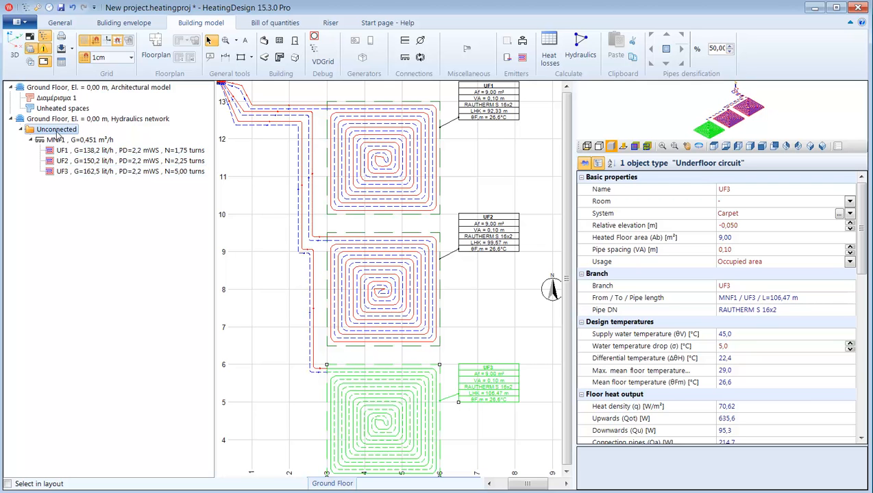
{"action": "left_click", "coordinate": [61, 140]}
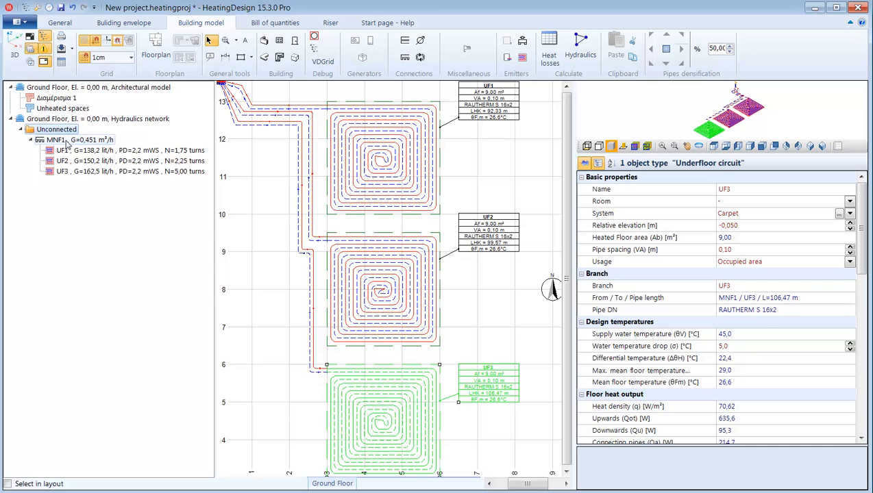
{"action": "left_click", "coordinate": [80, 151]}
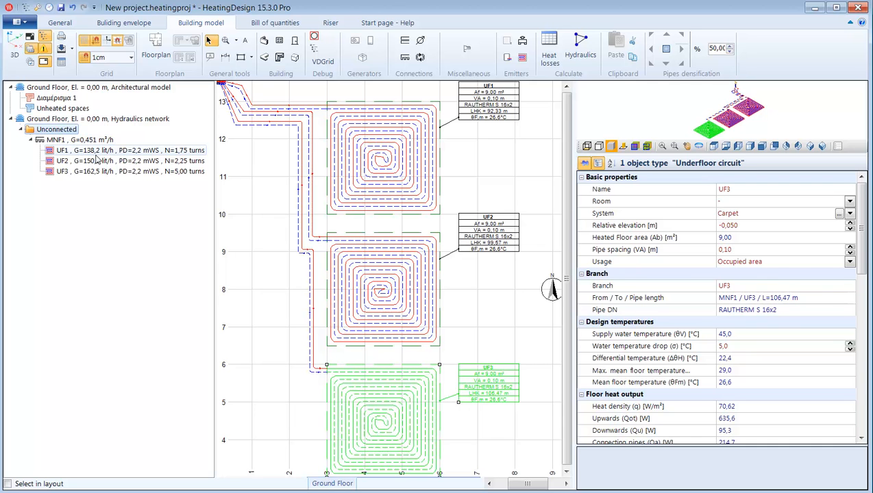
{"action": "left_click", "coordinate": [96, 153]}
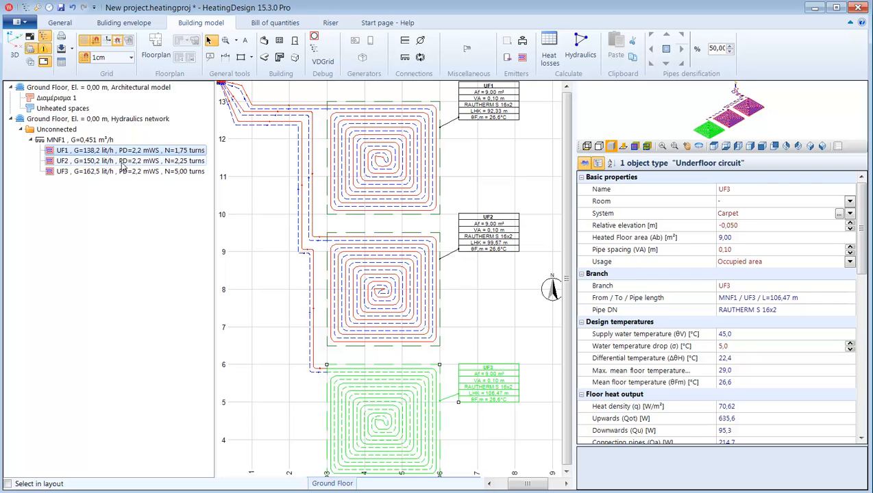
Open the riser diagram and examine manifold MNF1's regulating valve table and its circuit connections
{"action": "left_click", "coordinate": [329, 23]}
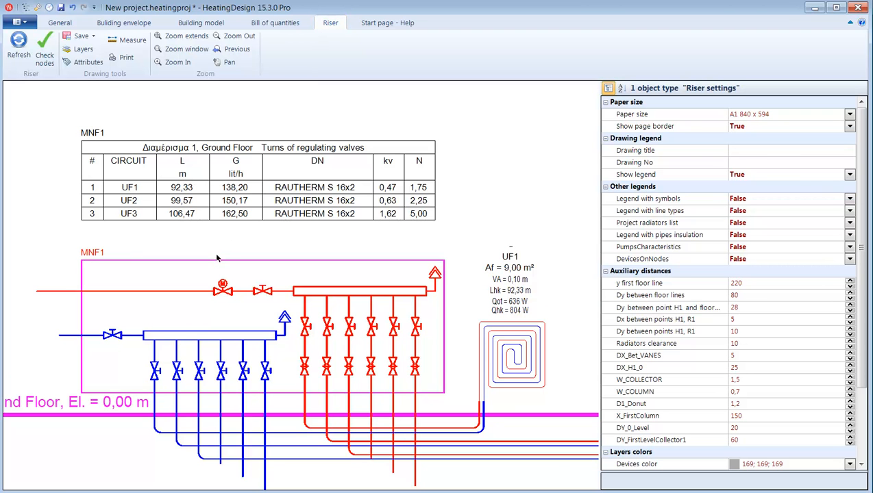
{"action": "scroll", "coordinate": [217, 254], "scroll_direction": "down", "scroll_amount": 4}
{"action": "mouse_move", "coordinate": [288, 258]}
{"action": "middle_mouse_down"}
{"action": "mouse_move", "coordinate": [237, 236]}
{"action": "mouse_move", "coordinate": [234, 263]}
{"action": "middle_mouse_up"}
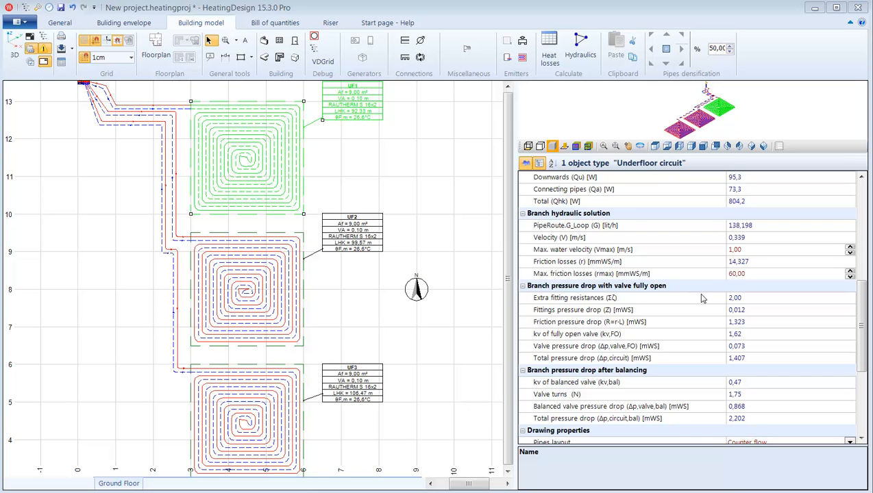
Check UF1's total pressure drop and loop flow properties, and set the project's units to lit/min for loop water flow and kPa for pressure drop
{"action": "left_click", "coordinate": [685, 359]}
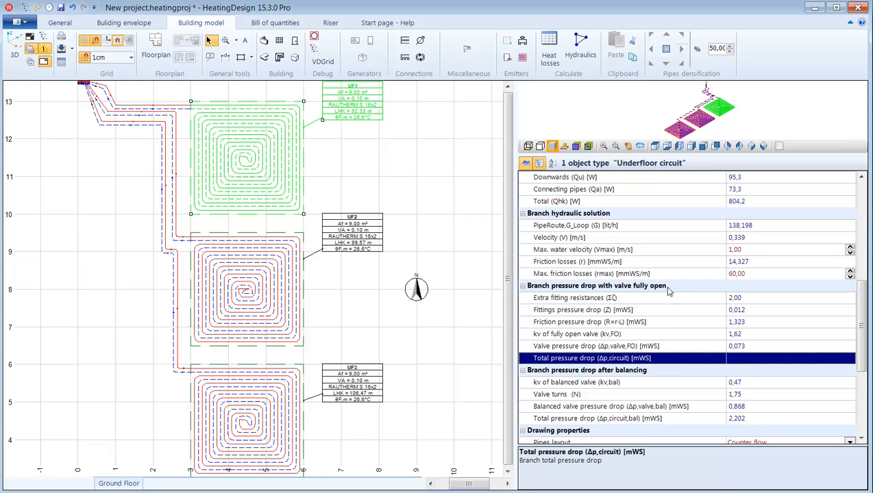
{"action": "left_click", "coordinate": [639, 226]}
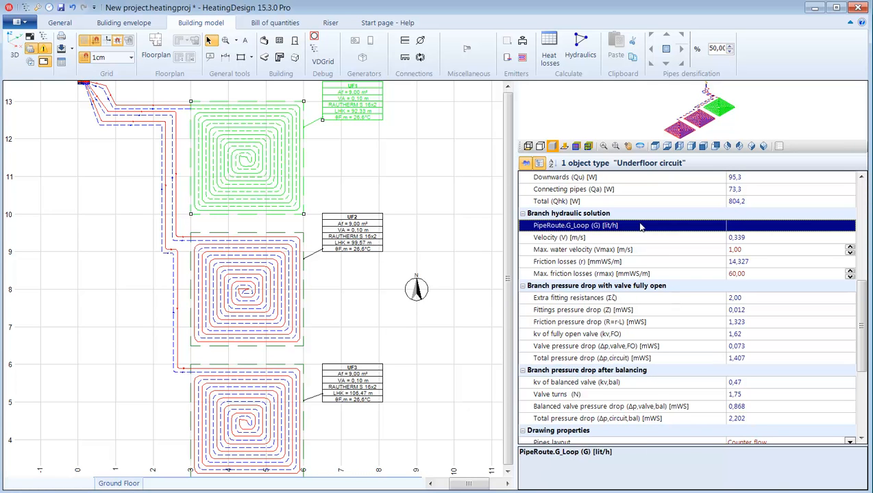
{"action": "left_click", "coordinate": [60, 24]}
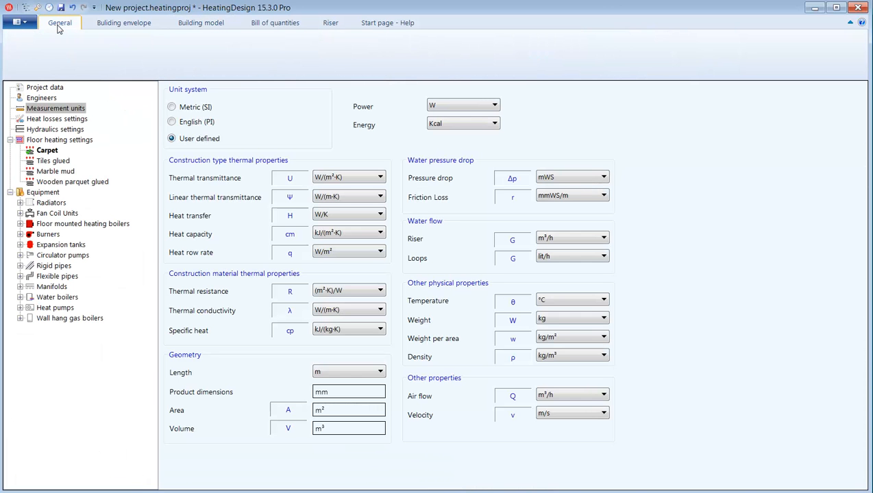
{"action": "left_click", "coordinate": [46, 110]}
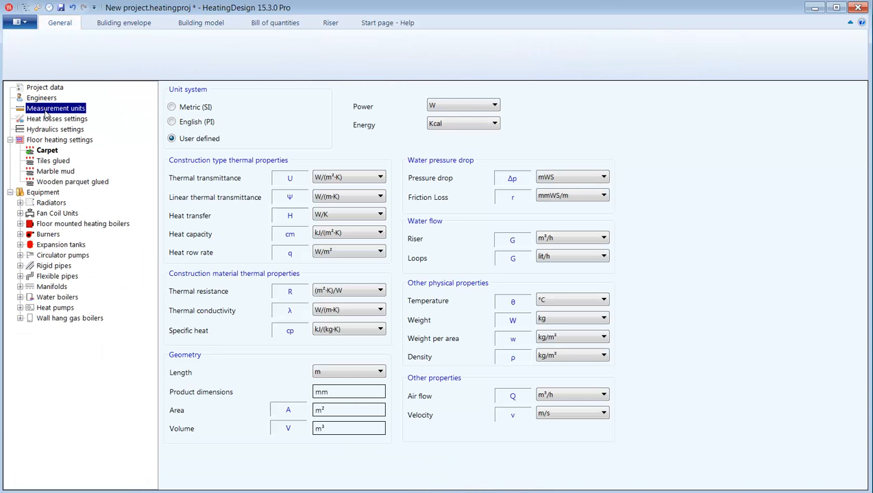
{"action": "left_click", "coordinate": [191, 144]}
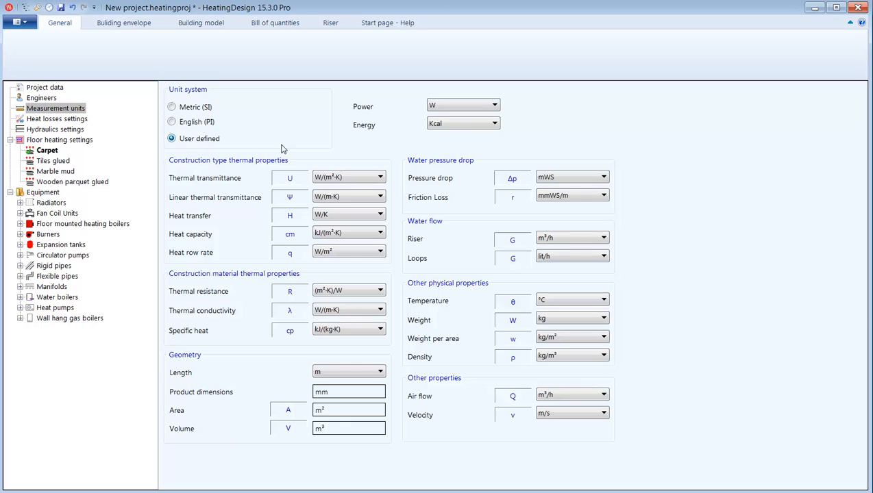
{"action": "left_click", "coordinate": [574, 263]}
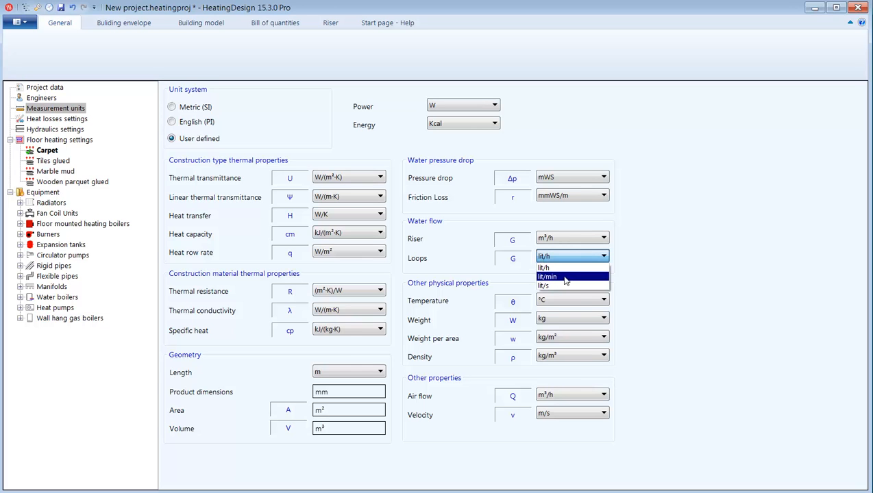
{"action": "left_click", "coordinate": [560, 277]}
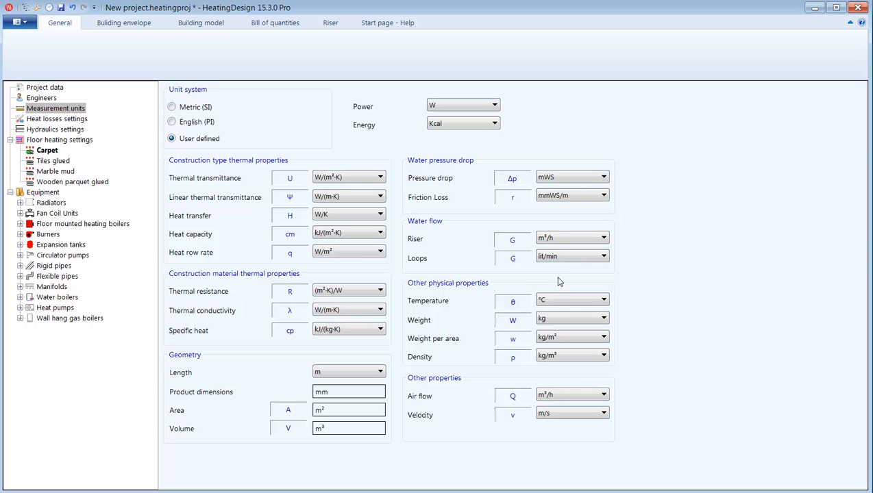
{"action": "left_click", "coordinate": [568, 179]}
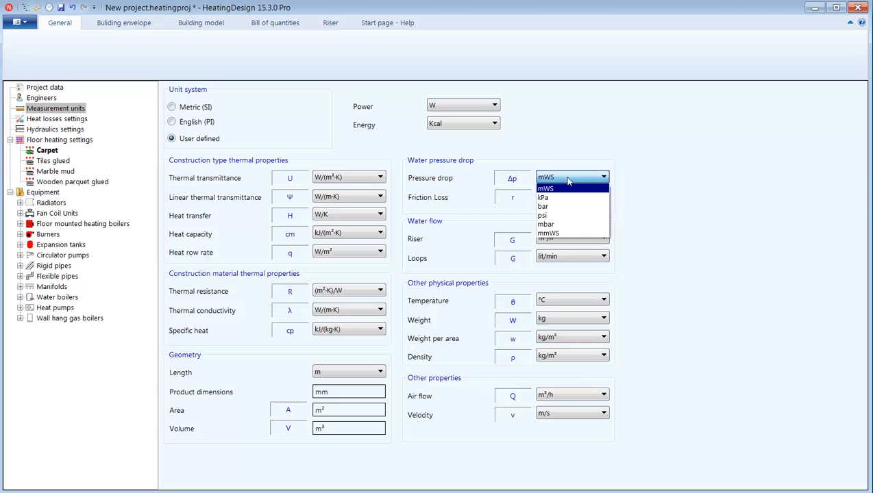
{"action": "left_click", "coordinate": [546, 198]}
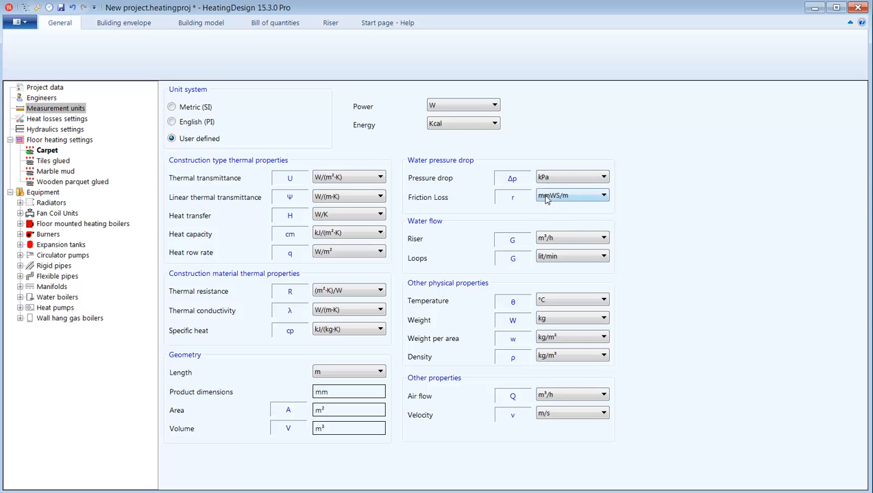
Return to the building model and select UF1's return connection pipe near the manifold to check its flow rate and pressure drop units
{"action": "left_click", "coordinate": [200, 24]}
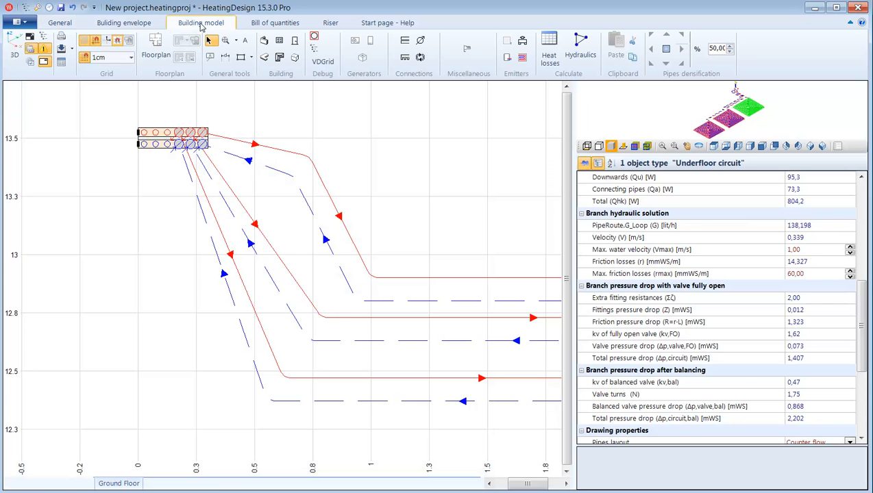
{"action": "left_click", "coordinate": [452, 306]}
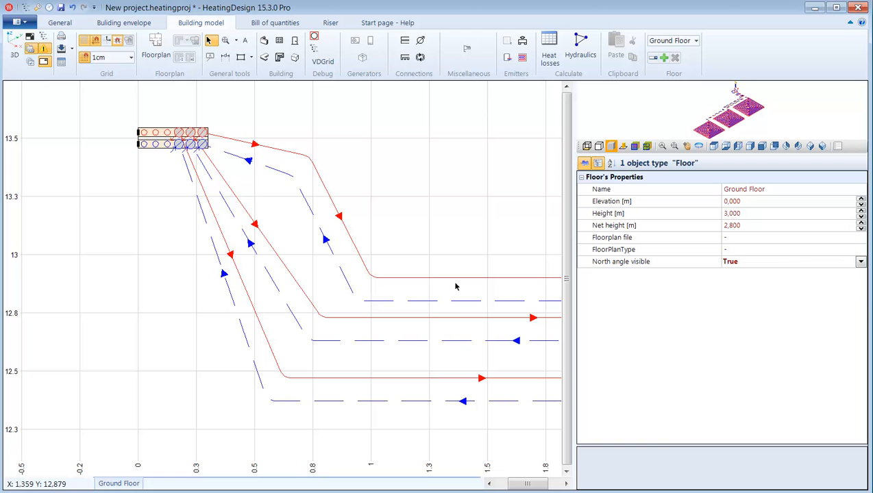
{"action": "left_click", "coordinate": [476, 288]}
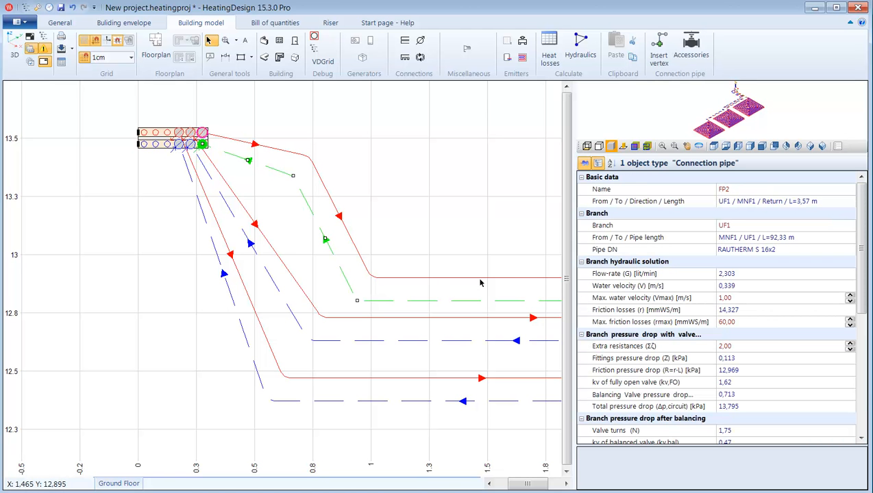